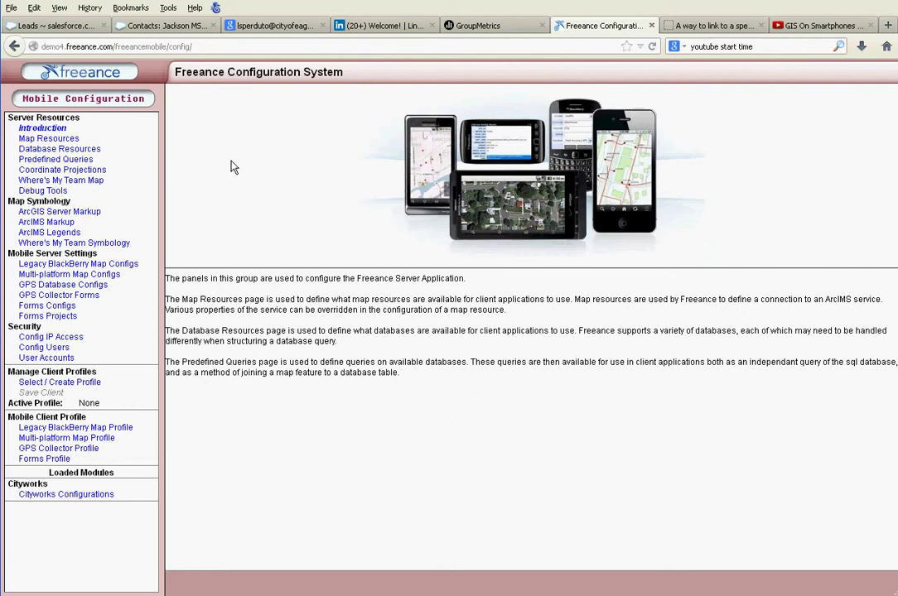
Step: Review the existing water configuration's map settings and leave it unchanged
left_click(85, 498)
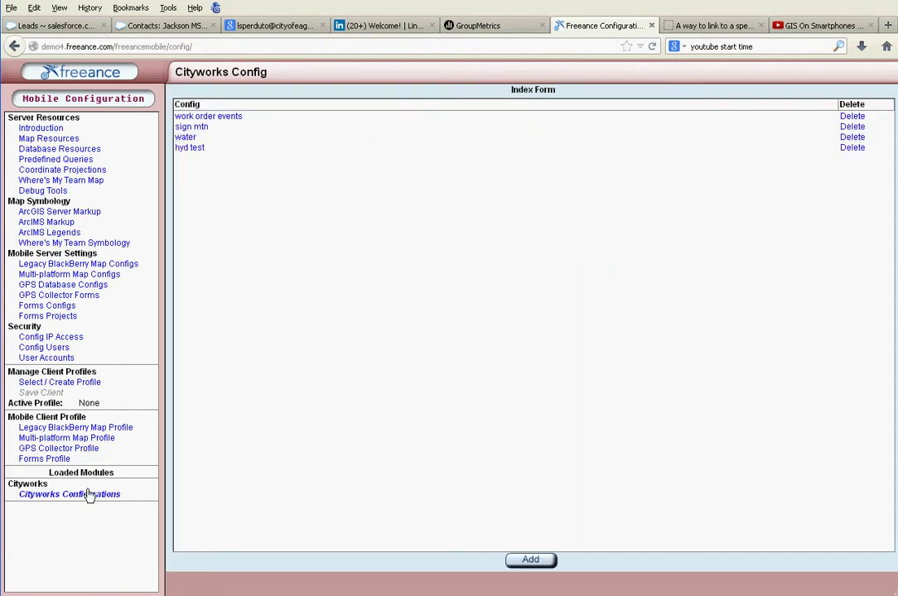
left_click(189, 140)
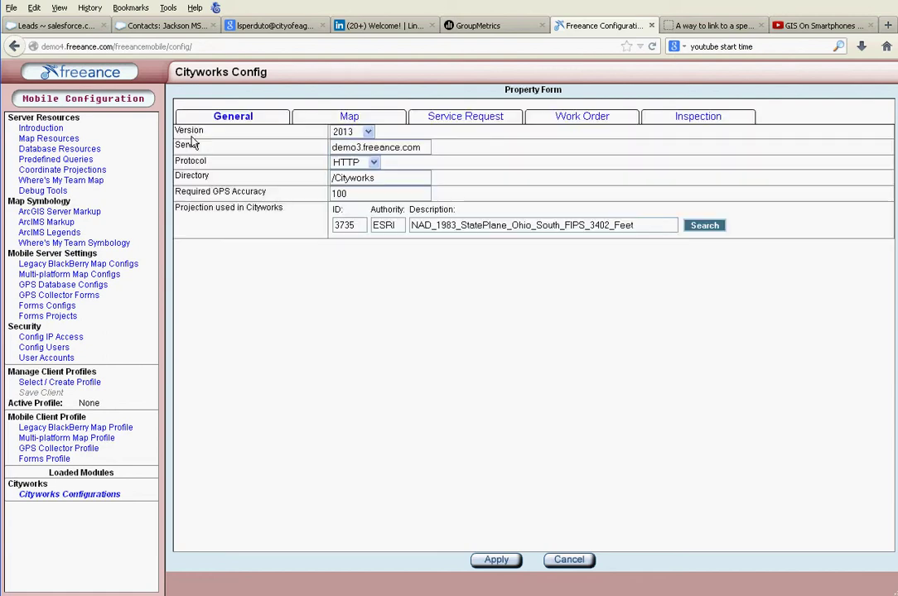
left_click(349, 116)
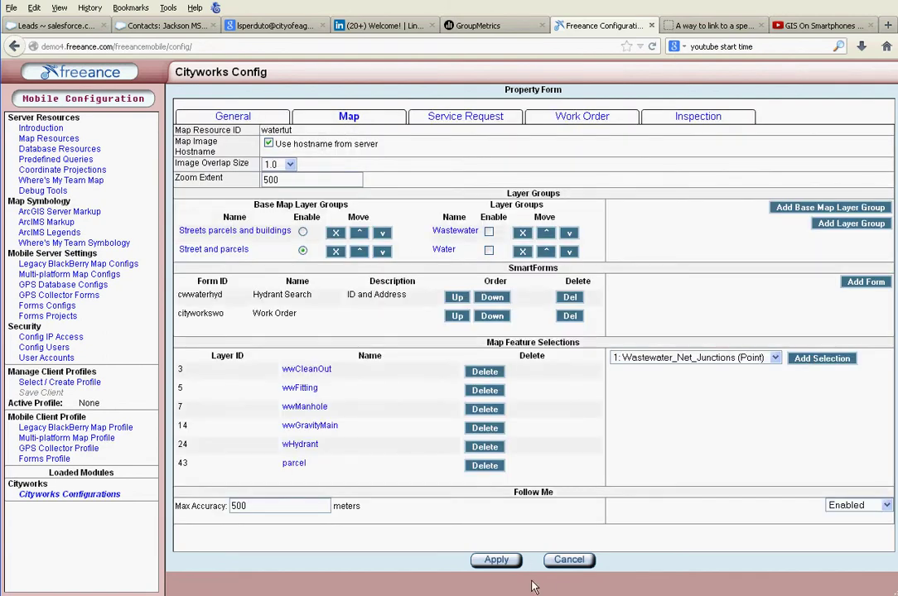
left_click(565, 561)
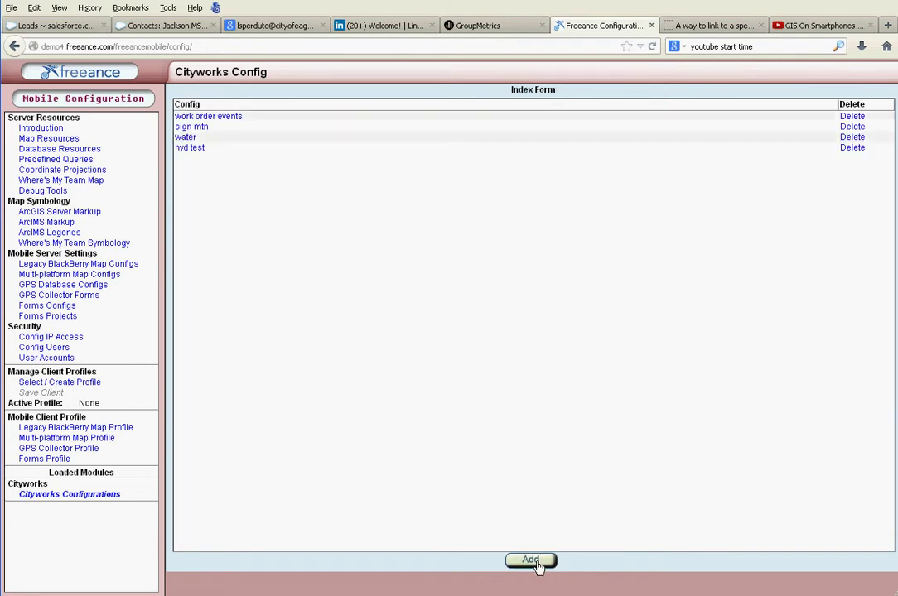
Step: Add a new Cityworks configuration named 'test'
left_click(534, 563)
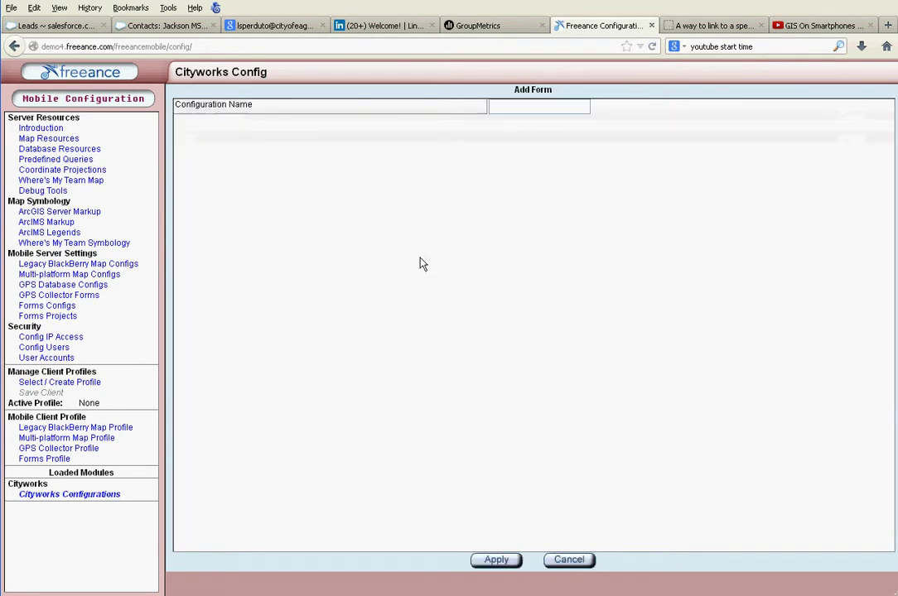
left_click(509, 107)
type("test")
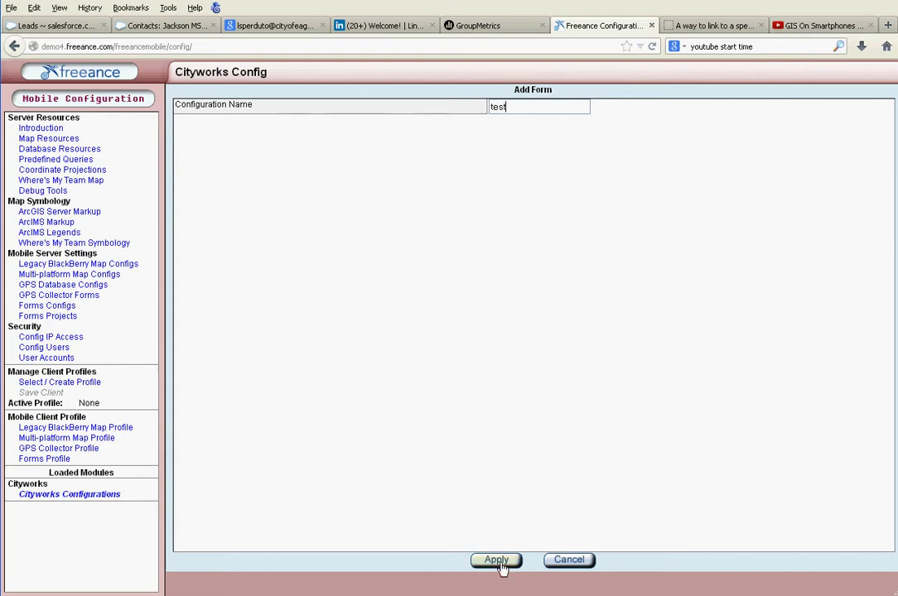
left_click(497, 560)
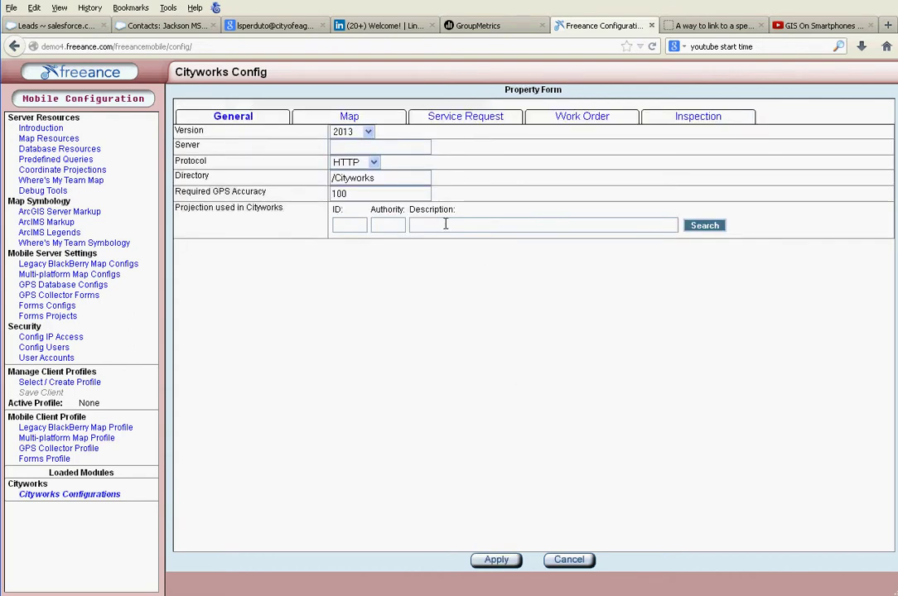
Step: View the test configuration's map settings, which show map resource FM5SmartForms
left_click(348, 118)
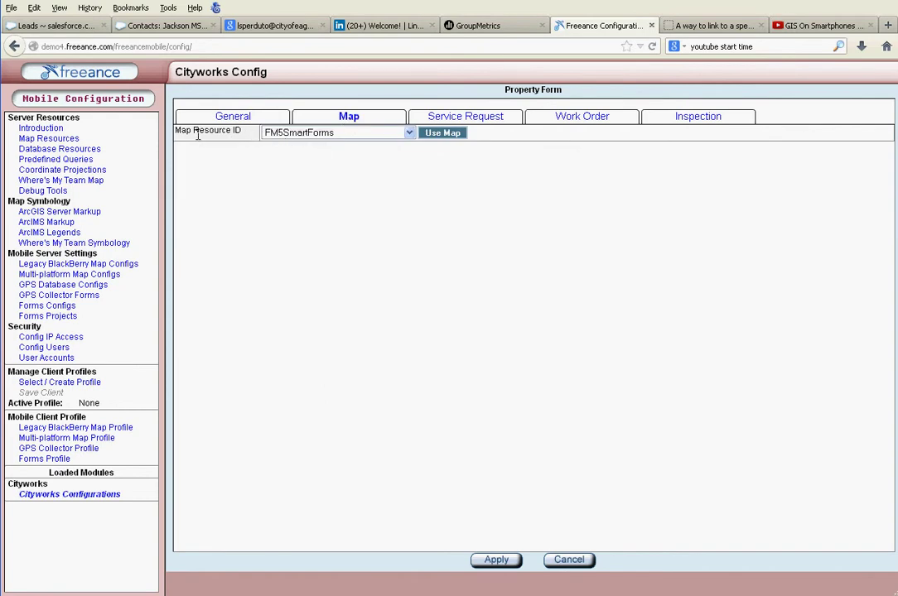
left_click_drag(181, 130, 225, 131)
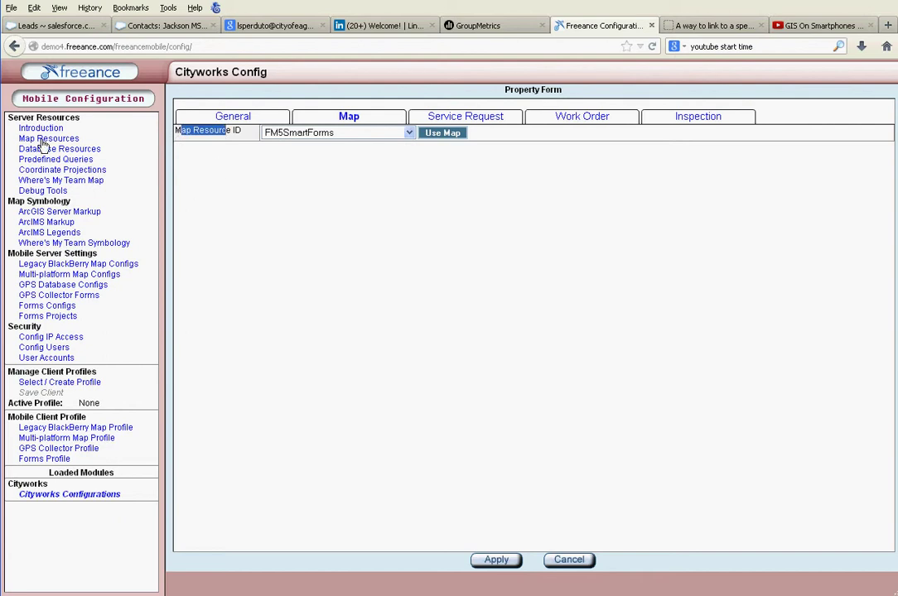
left_click_drag(17, 138, 89, 142)
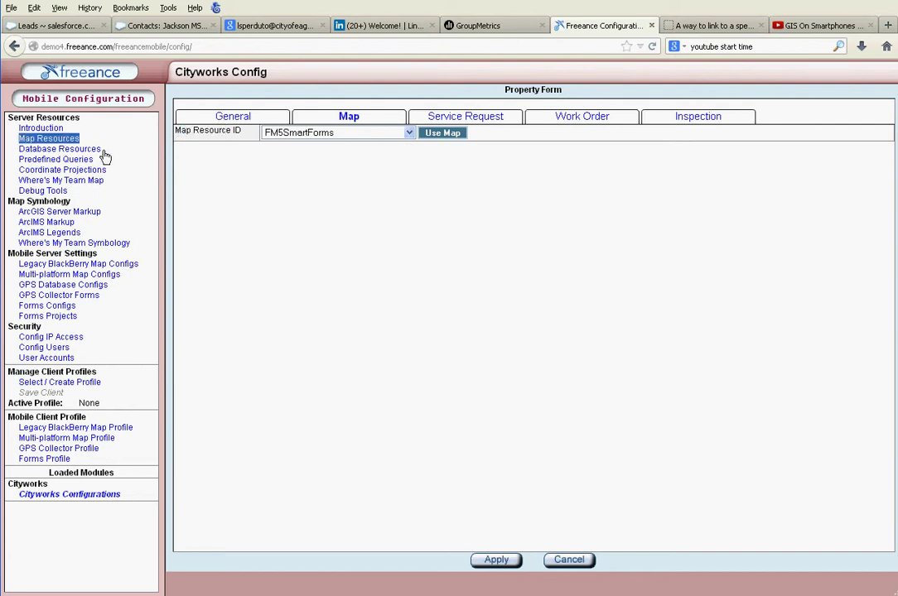
Step: Start a new map resource of type ArcGIS Server - .Net
left_click(37, 138)
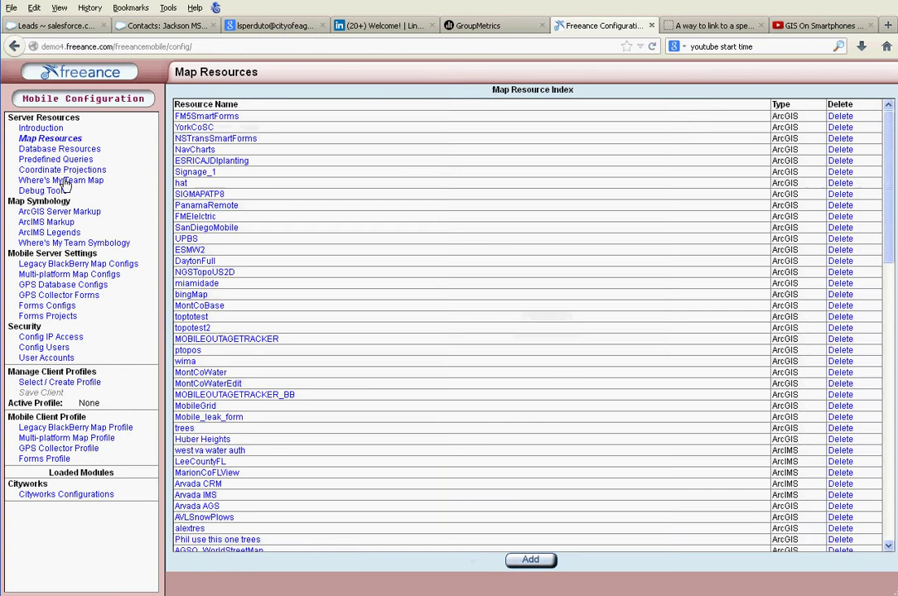
left_click(530, 560)
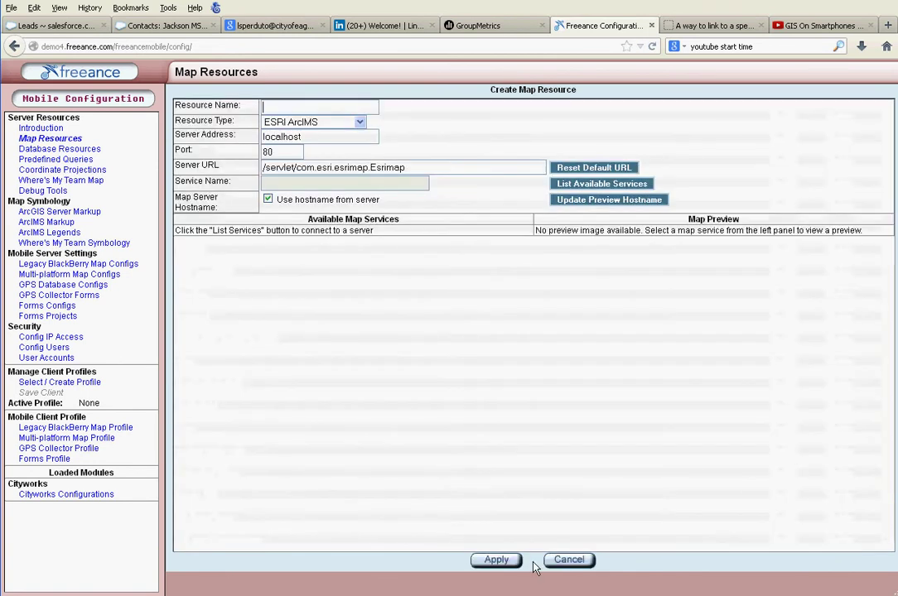
left_click(359, 122)
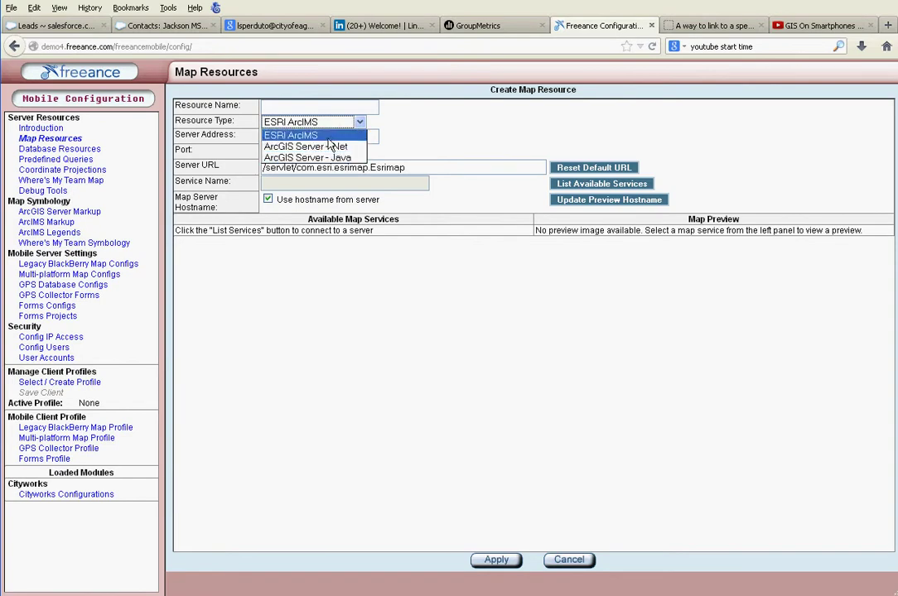
left_click(328, 147)
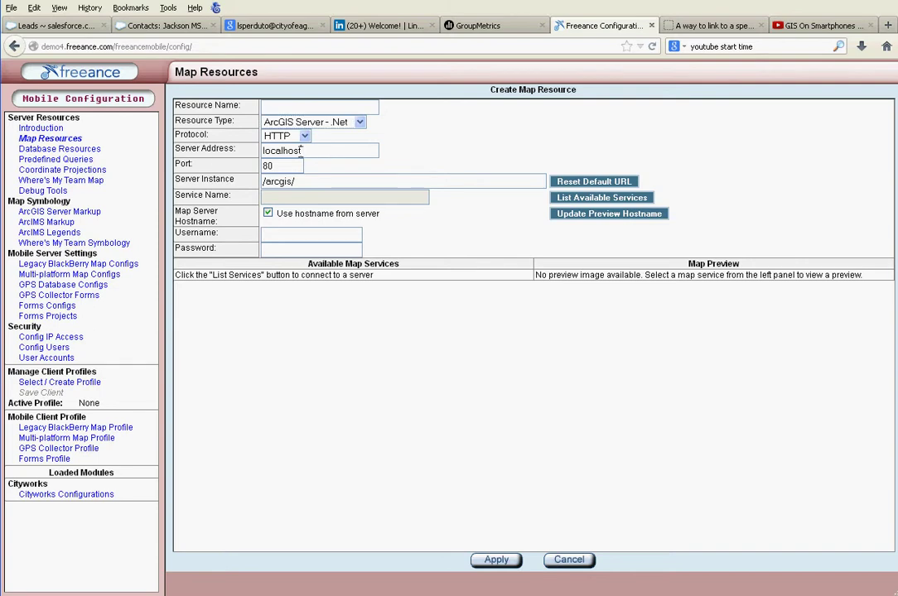
Step: Set the server address to demo2.freeance.com and list its available map services
double_click(286, 151)
type("demo2.freeance.com")
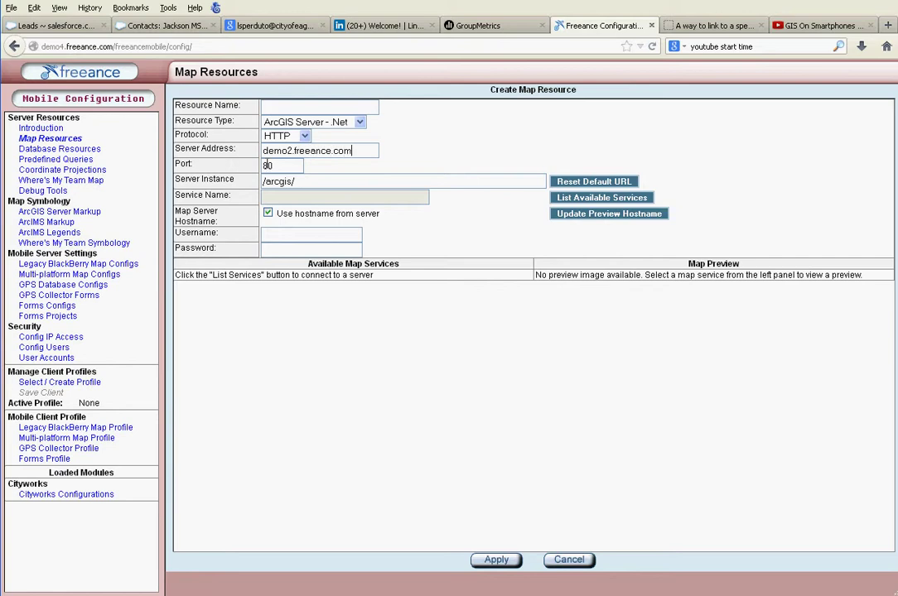
left_click(278, 166)
left_click(282, 179)
left_click(571, 200)
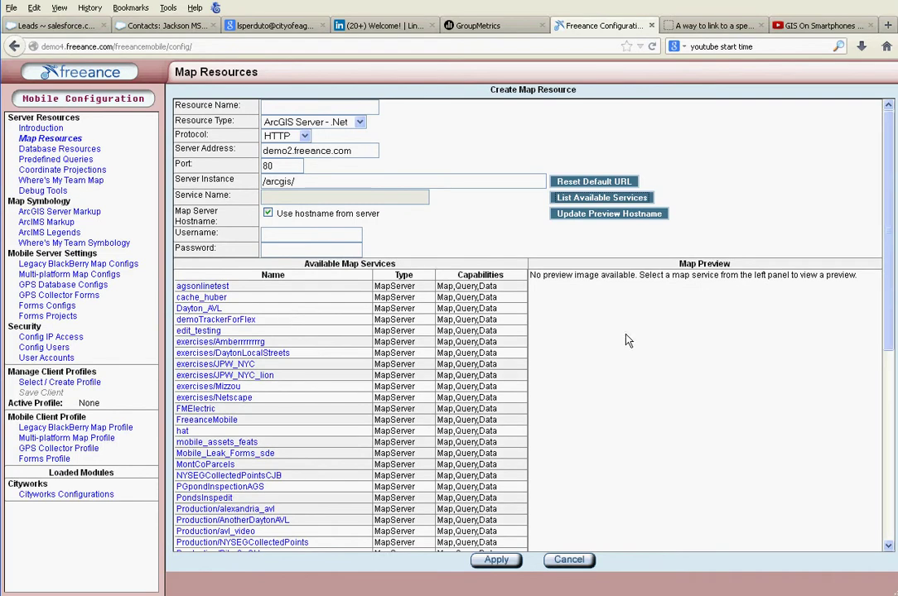
Step: Pick the WaterEditMobile service, name the resource 'fm-cw testmap', and apply
scroll(387, 512, "down", 7)
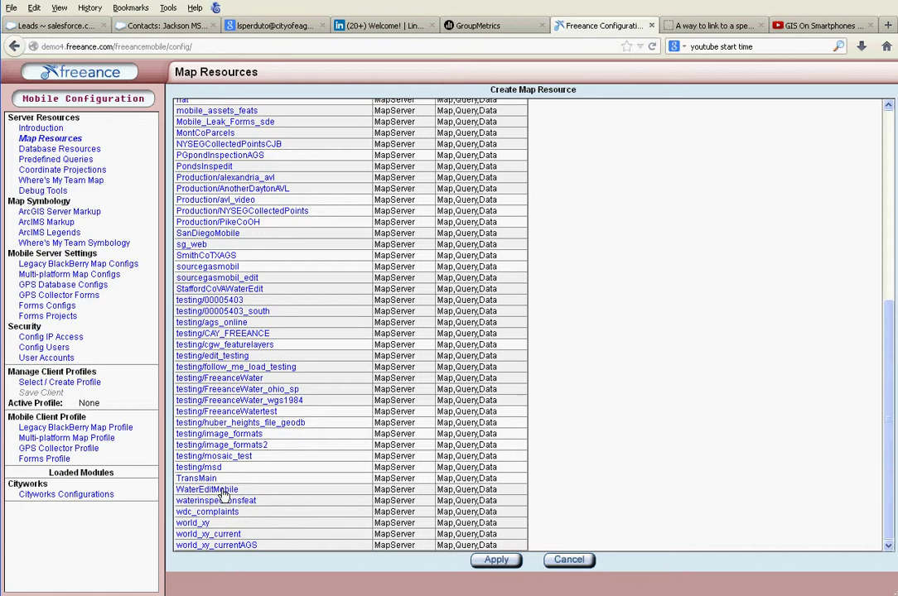
left_click(223, 495)
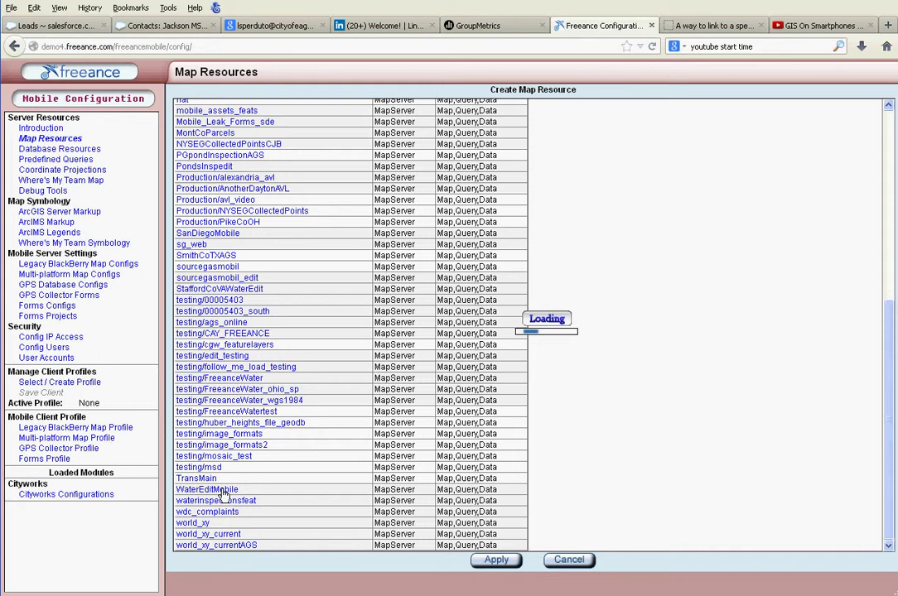
scroll(889, 414, "up", 10)
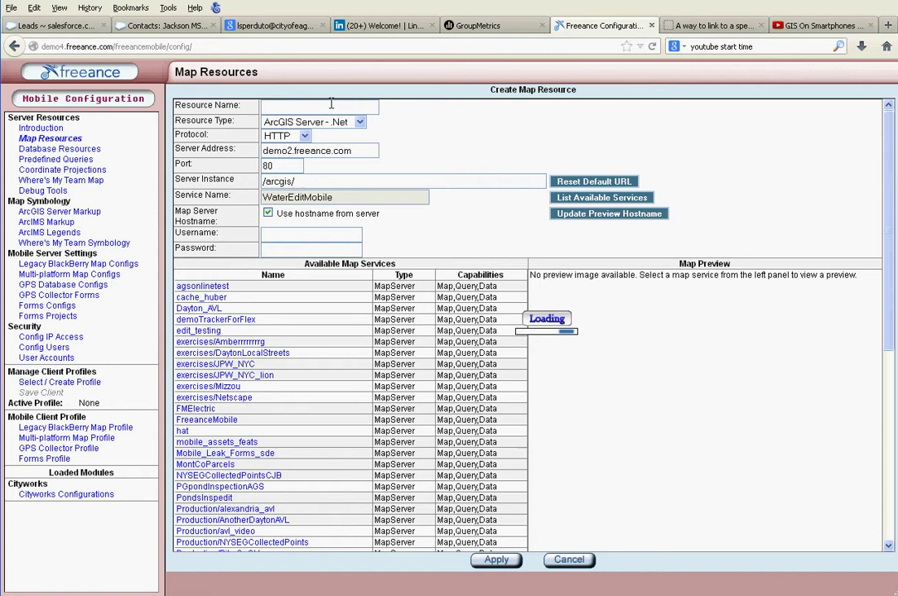
type("m-cw testmap")
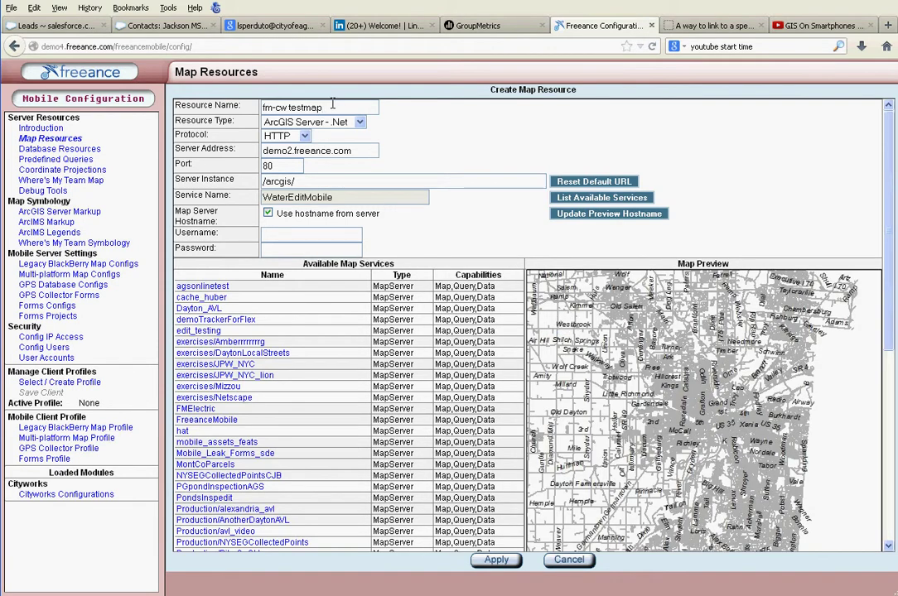
left_click(496, 561)
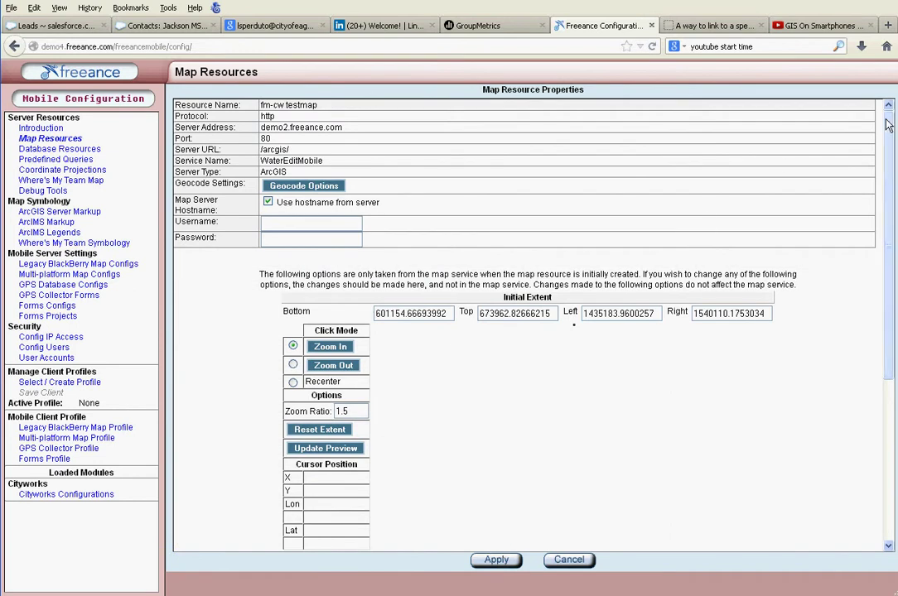
Step: Search projection ID 3735, then clear the ID and ESRI authority fields
left_click_drag(888, 139, 889, 214)
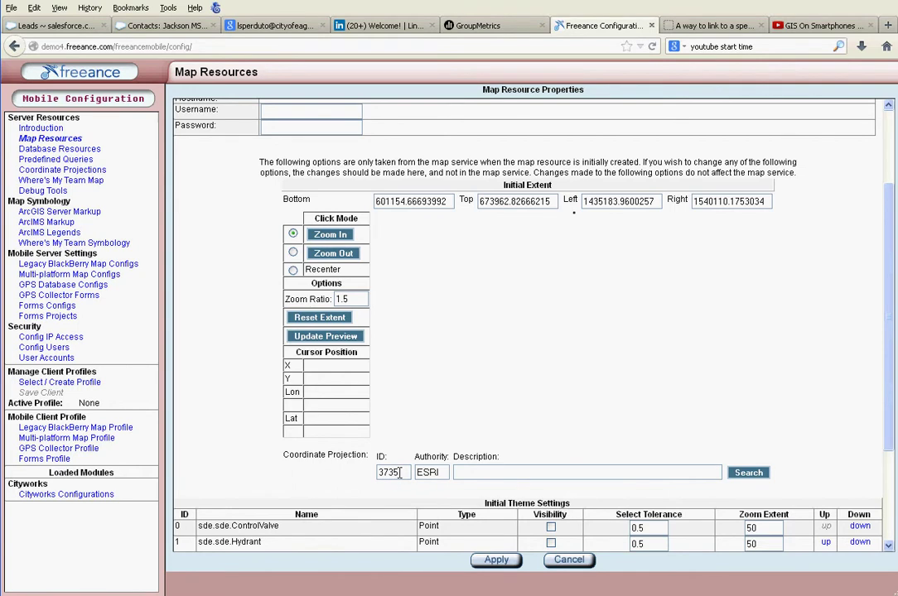
left_click(742, 474)
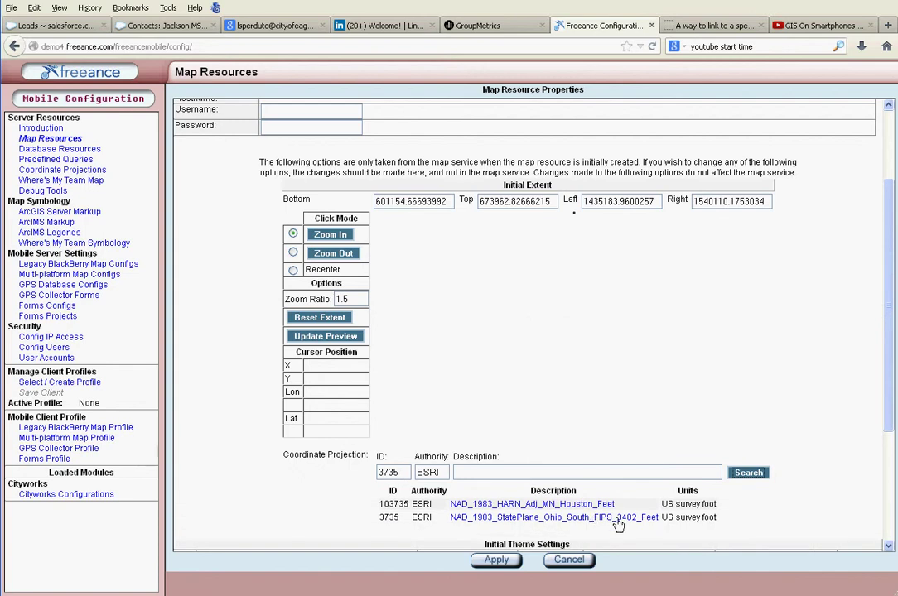
left_click(382, 474)
key("Tab")
key("BackSpace")
key("shift+Tab")
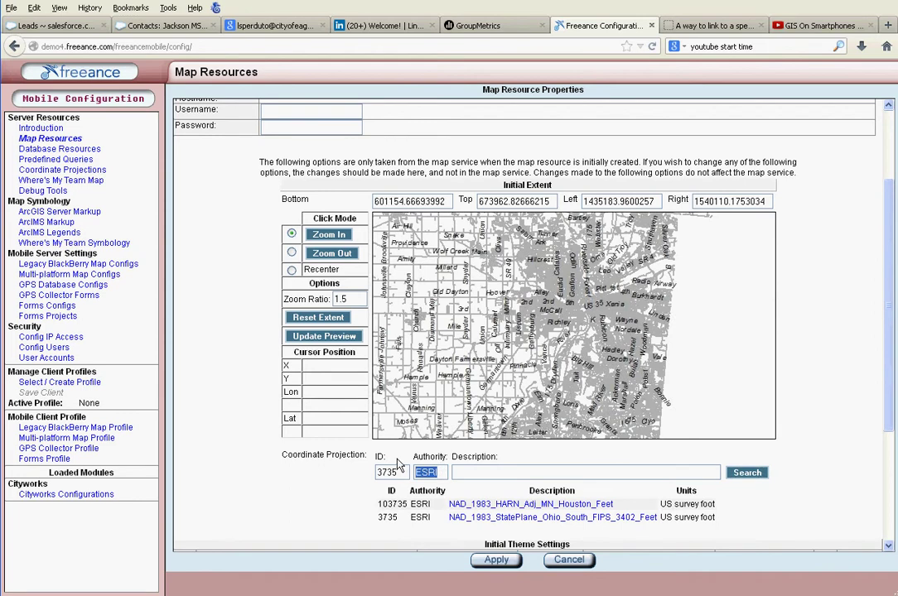
key("BackSpace")
Step: Search projections by the description 'ohio' and scroll through the results
left_click(482, 473)
type("ohio")
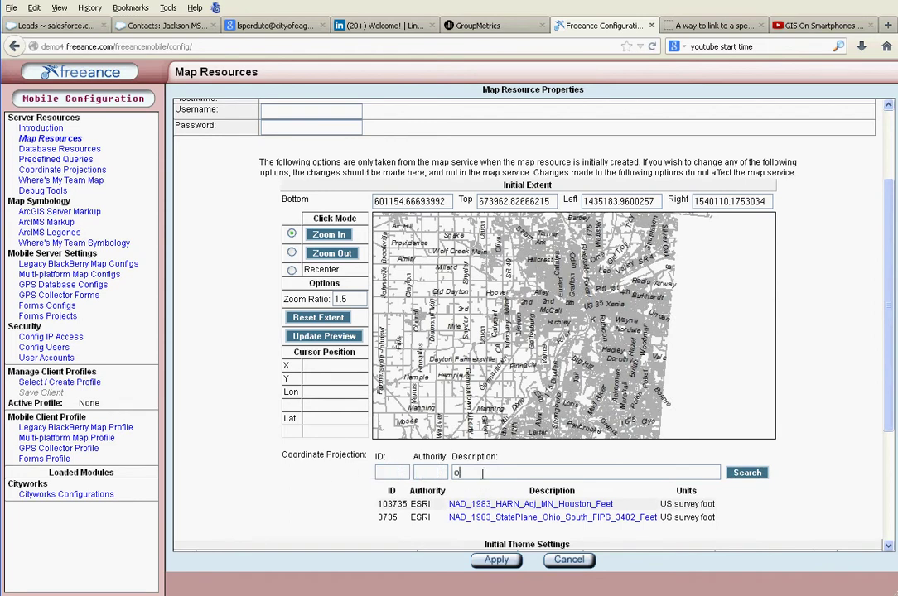
left_click(743, 472)
left_click_drag(892, 317, 889, 422)
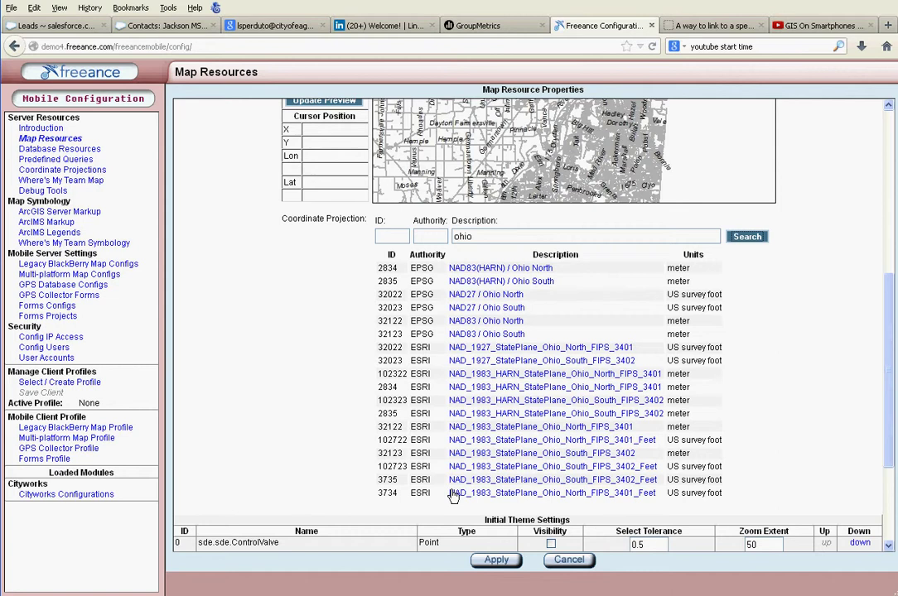
Step: Use projection 3734 NAD_1983_StatePlane_Ohio_North_FIPS_3401_Feet and apply the fm-cw testmap properties
left_click(511, 495)
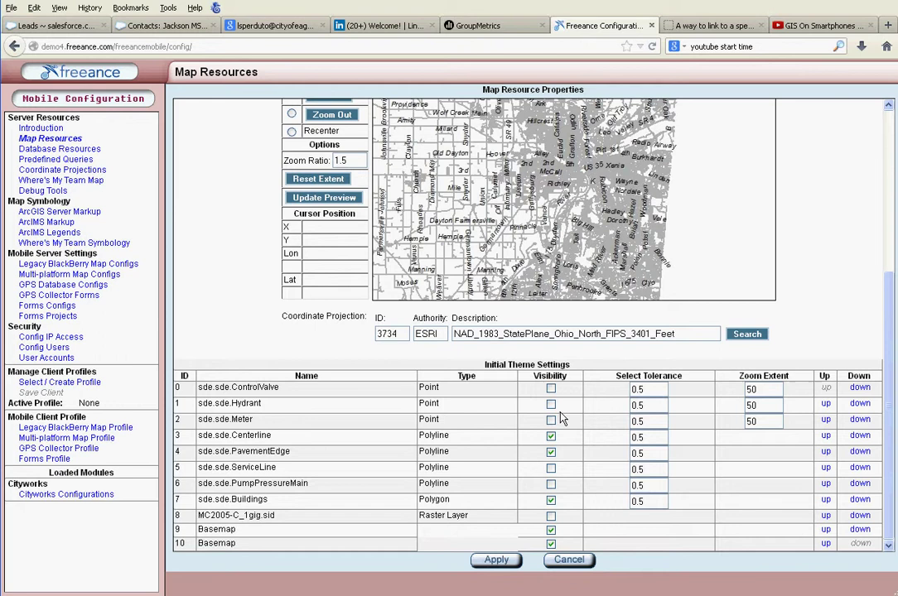
scroll(870, 298, "up", 3)
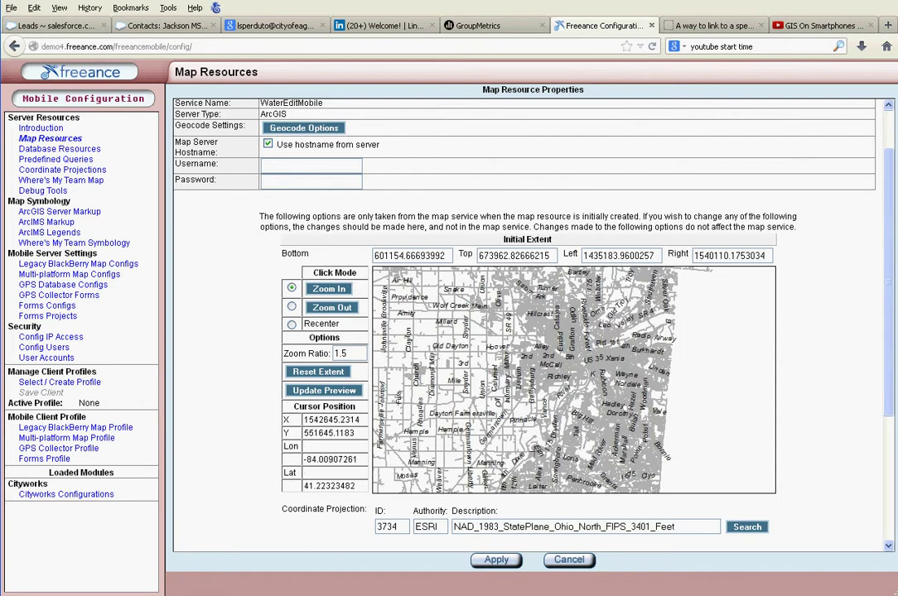
left_click(490, 561)
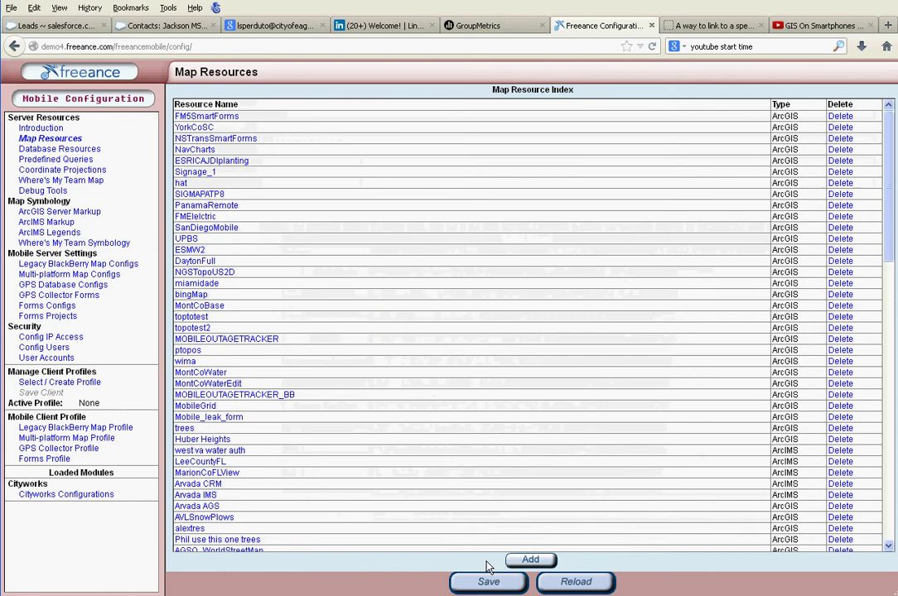
Step: Save the map resource list and reopen fm-cw testmap for review
left_click(489, 582)
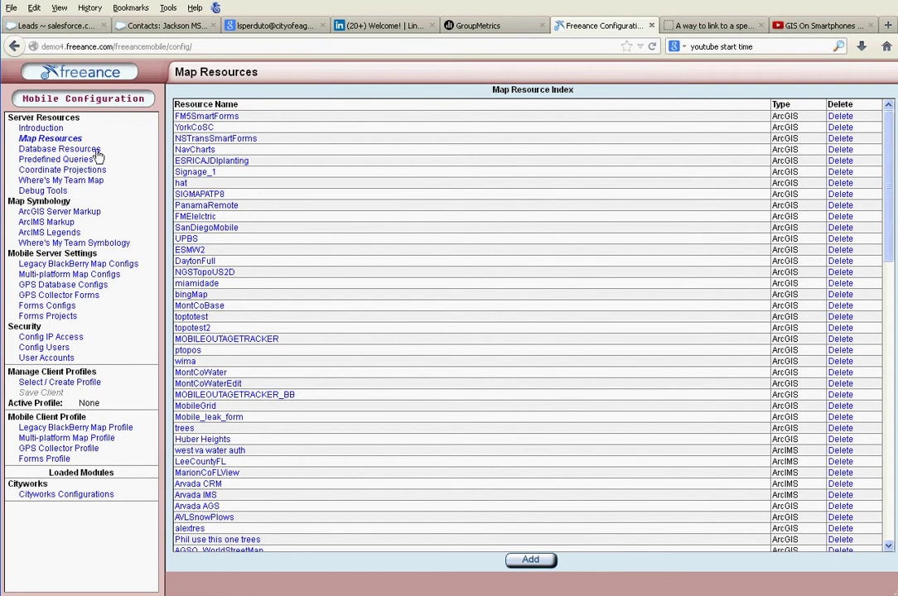
left_click_drag(889, 248, 888, 543)
left_click(189, 462)
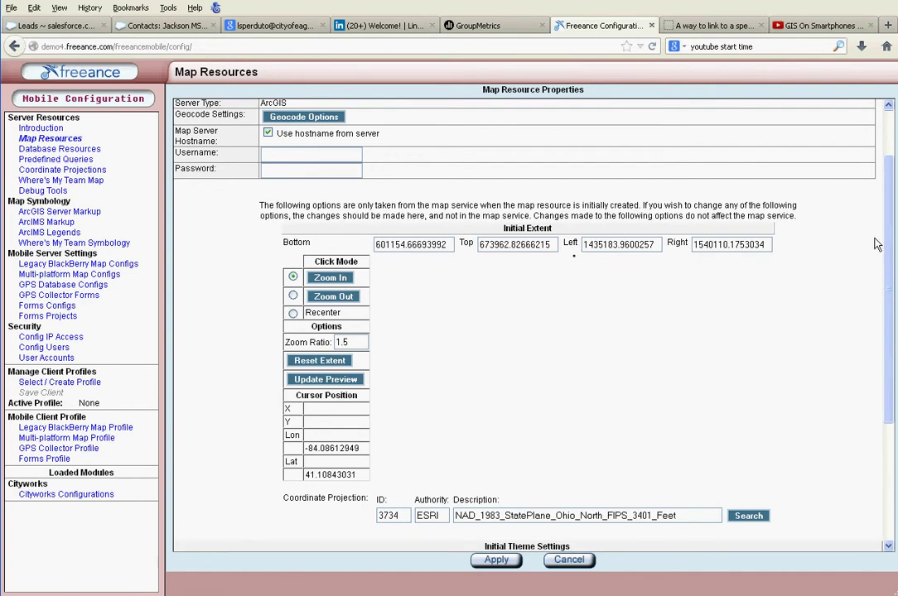
Step: Apply fm-cw testmap unchanged, save the resources again, and return to Cityworks configurations
scroll(892, 356, "down", 4)
scroll(892, 356, "up", 5)
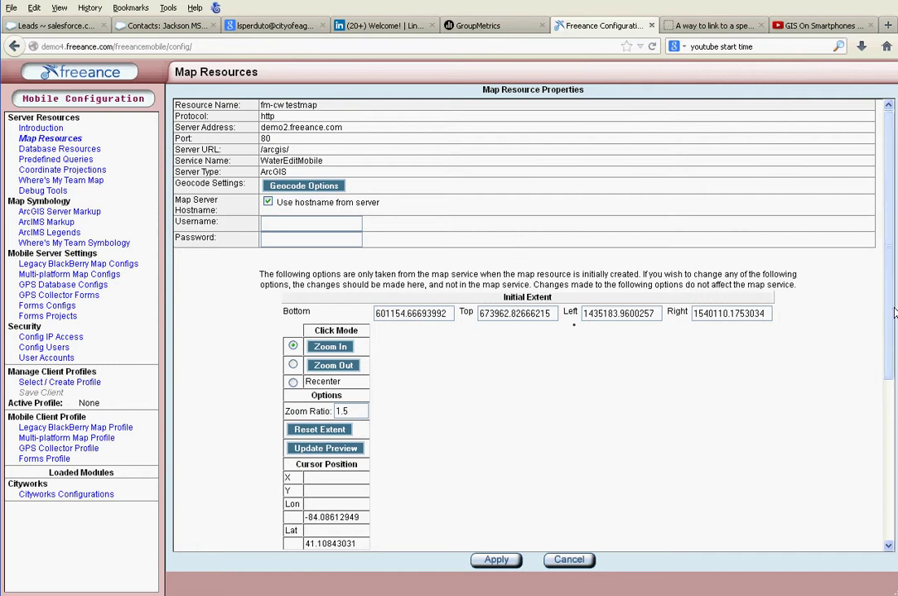
scroll(497, 447, "down", 5)
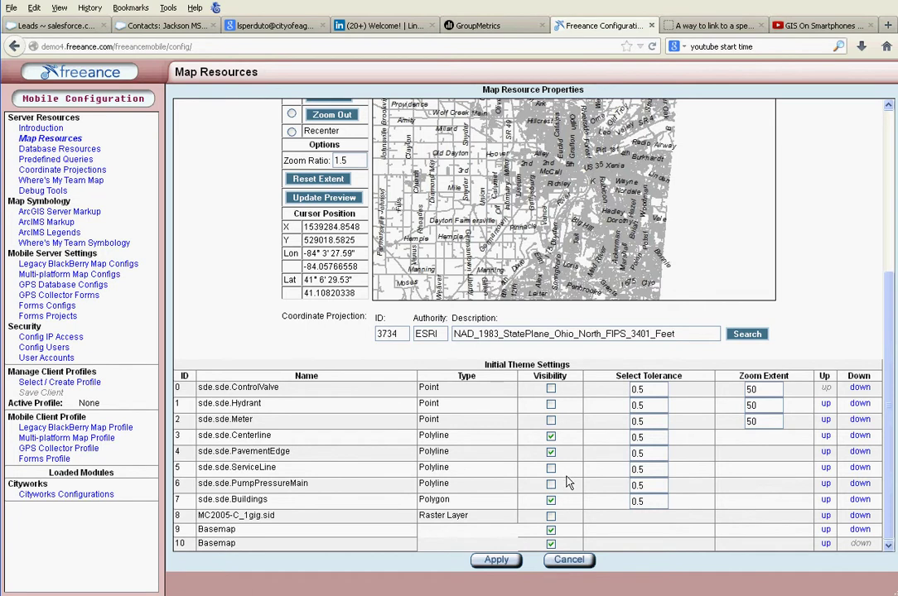
left_click(496, 559)
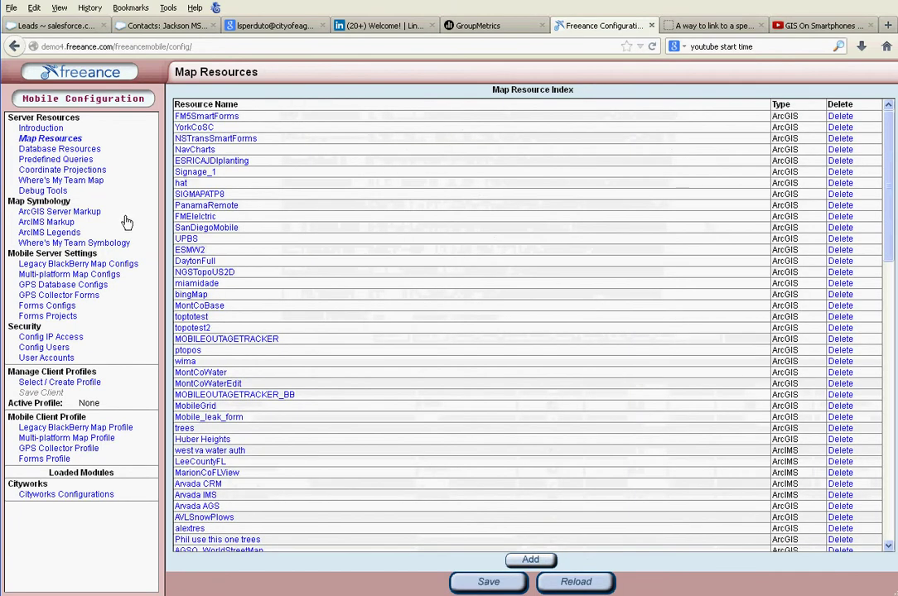
left_click(470, 585)
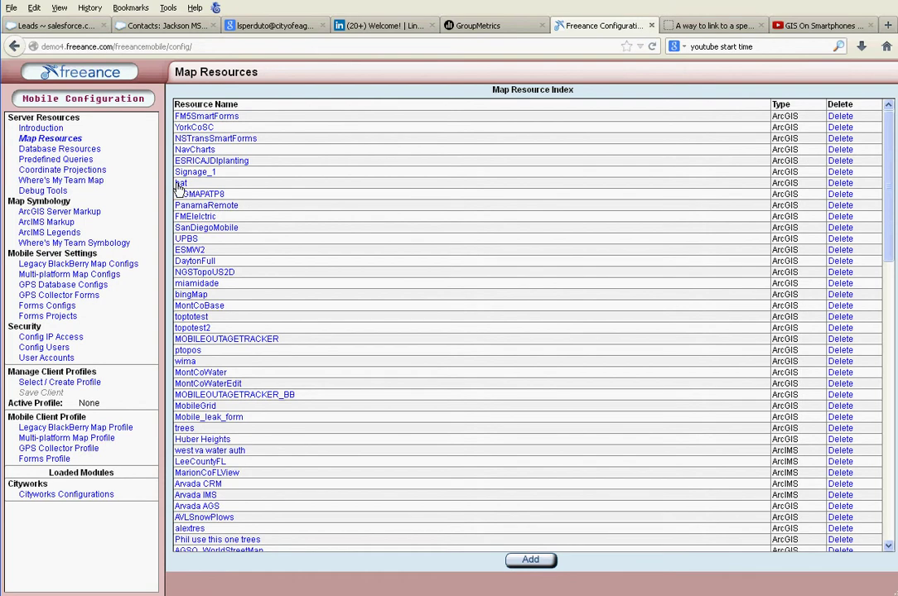
left_click(96, 497)
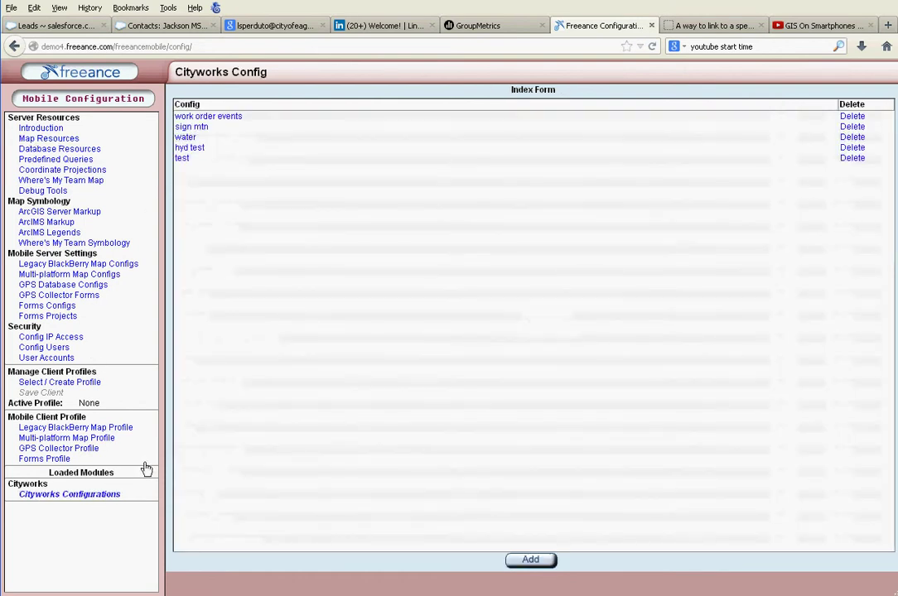
Step: Set the test config's Map Resource ID to fm-cw testmap and load its map settings
left_click(185, 159)
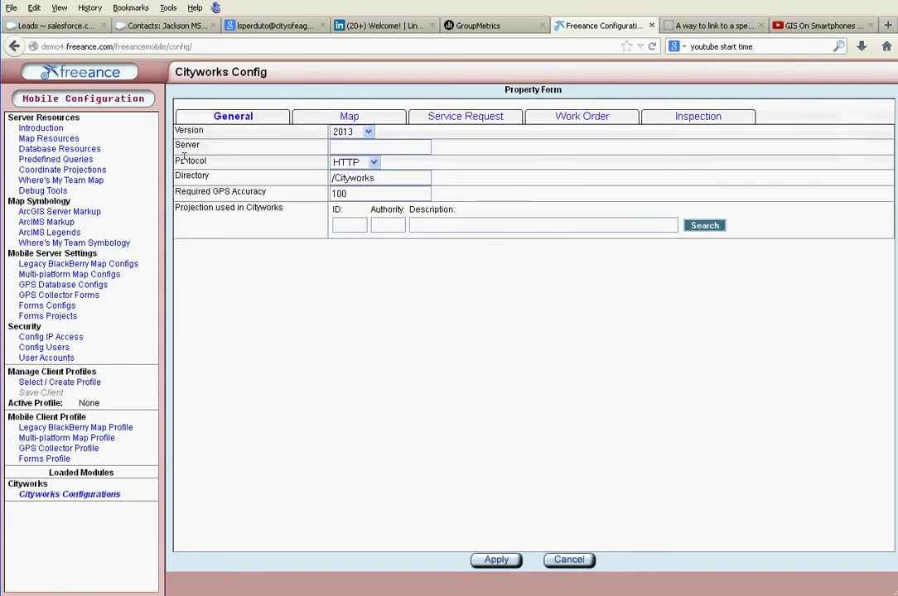
left_click(349, 119)
left_click(409, 132)
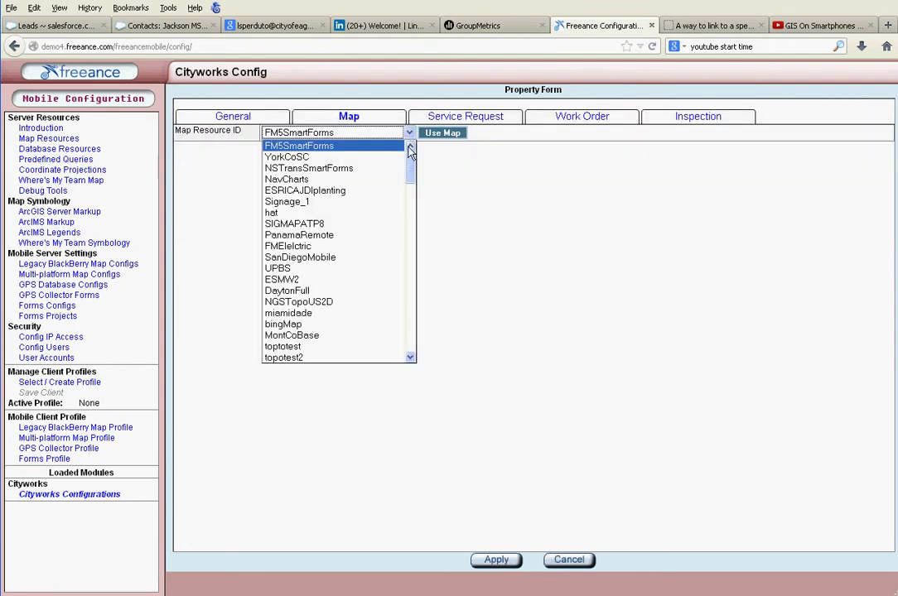
left_click_drag(410, 166, 410, 344)
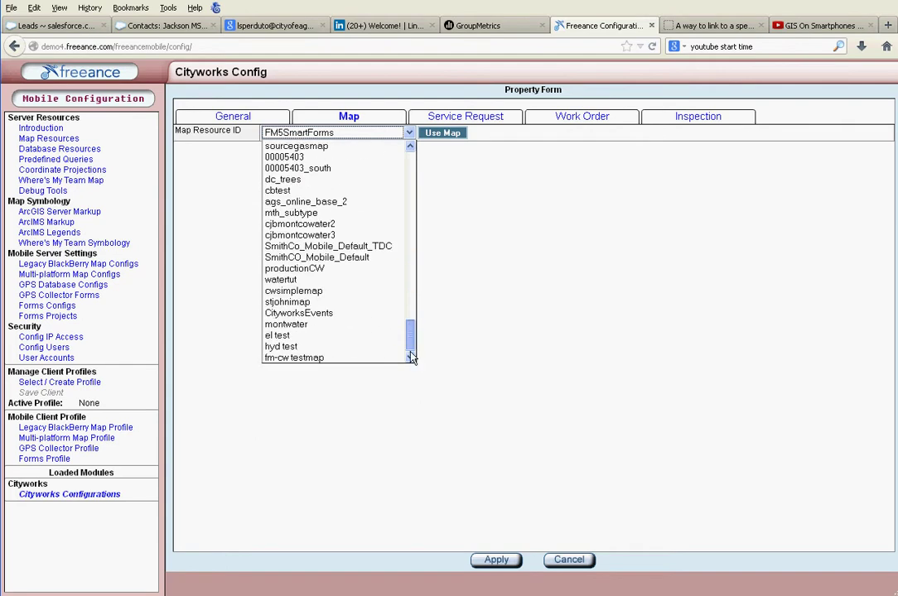
left_click(289, 360)
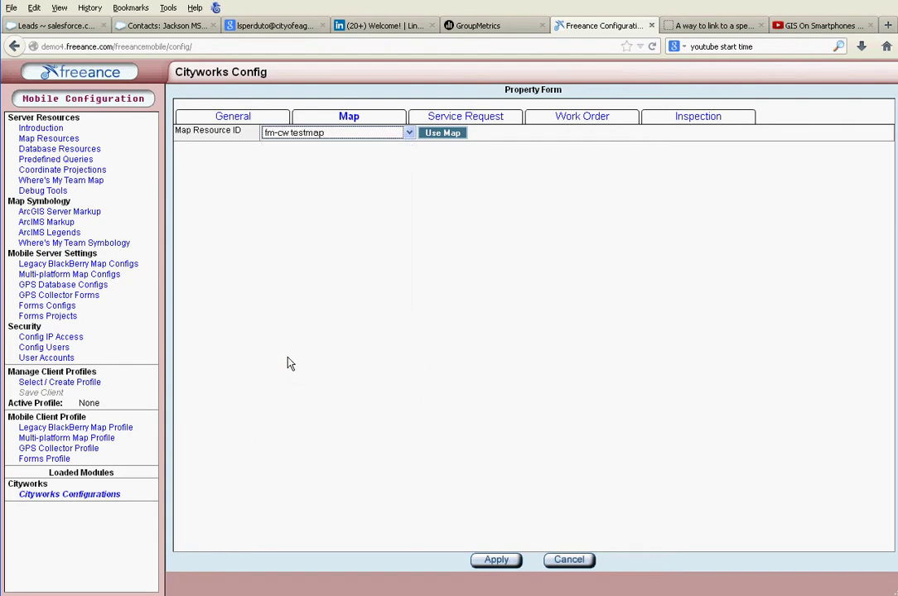
left_click(441, 134)
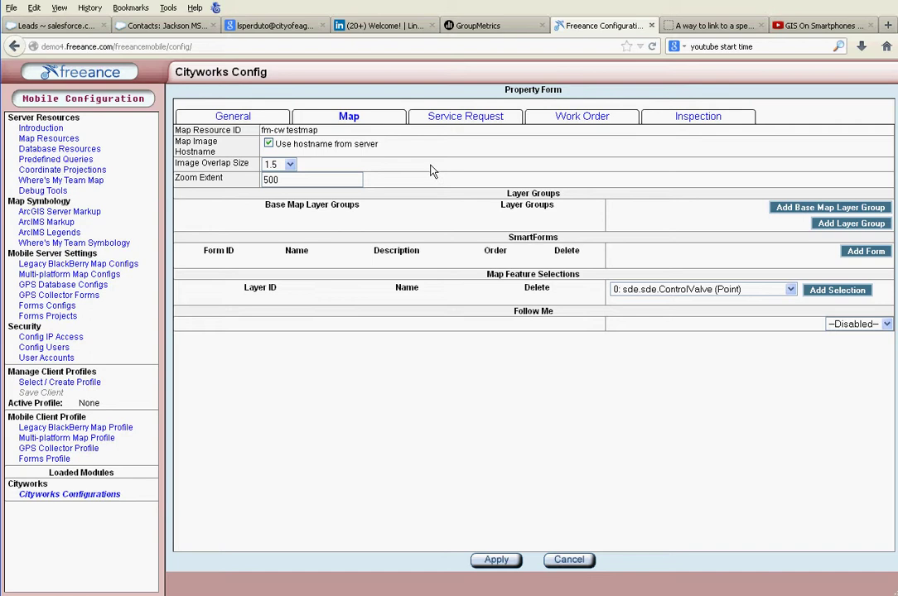
Step: Set the image overlap size to 1.1
left_click(288, 164)
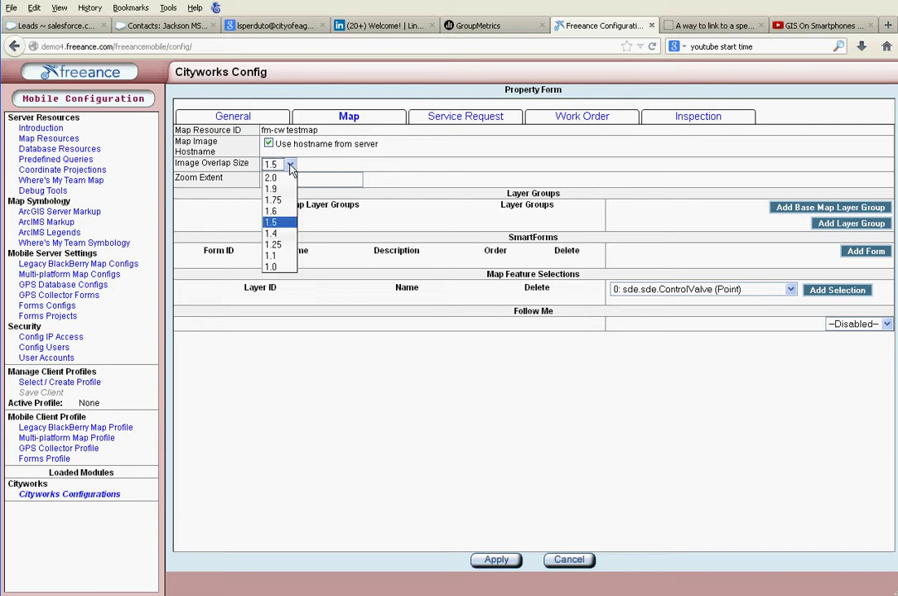
left_click(281, 201)
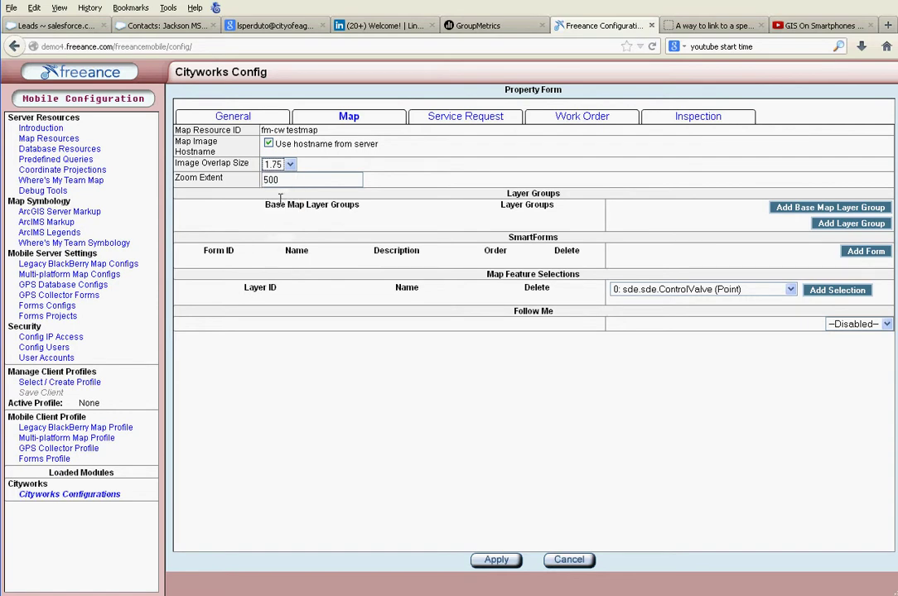
left_click(288, 165)
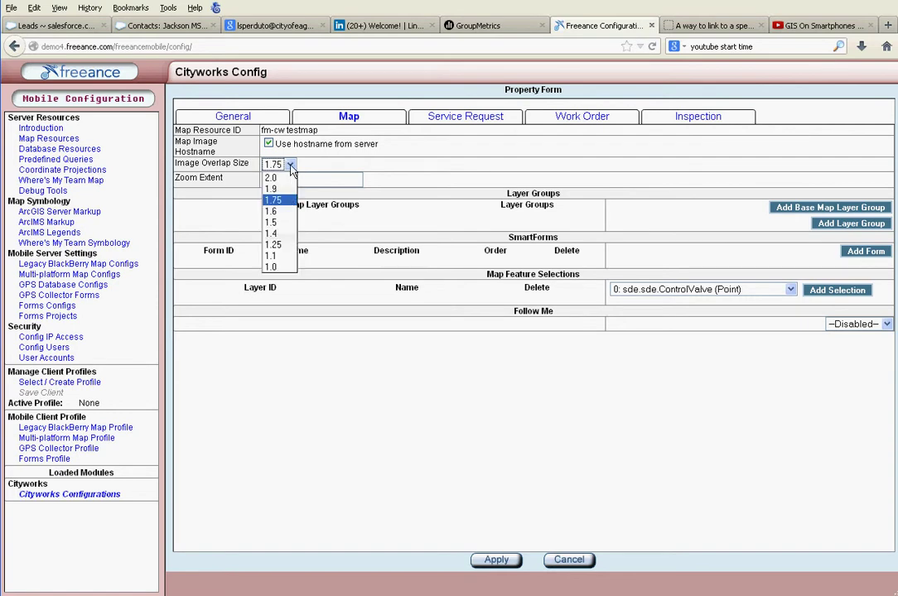
left_click(276, 256)
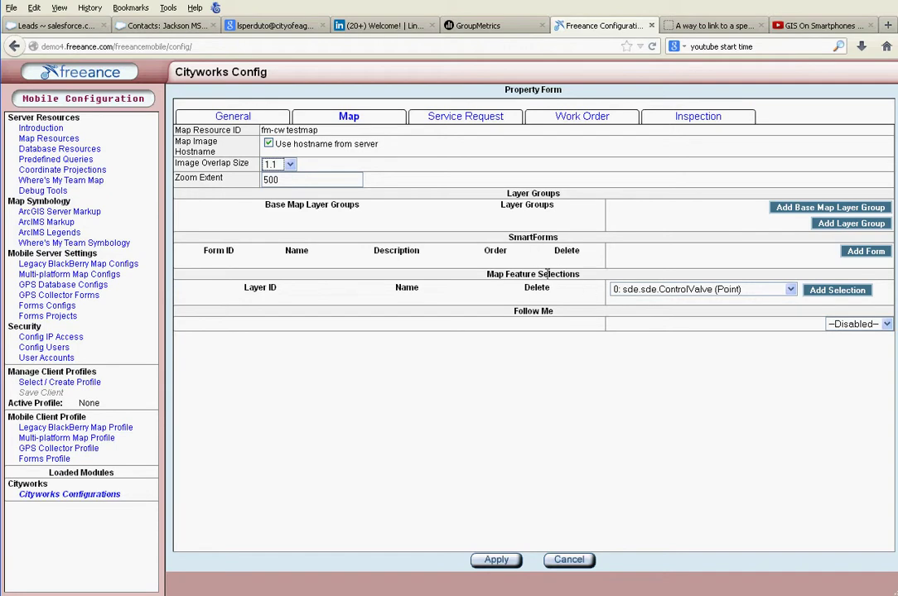
Step: Choose '1: sde.sde.Hydrant (Point)' as the feature selection layer to add
left_click_drag(546, 274, 488, 273)
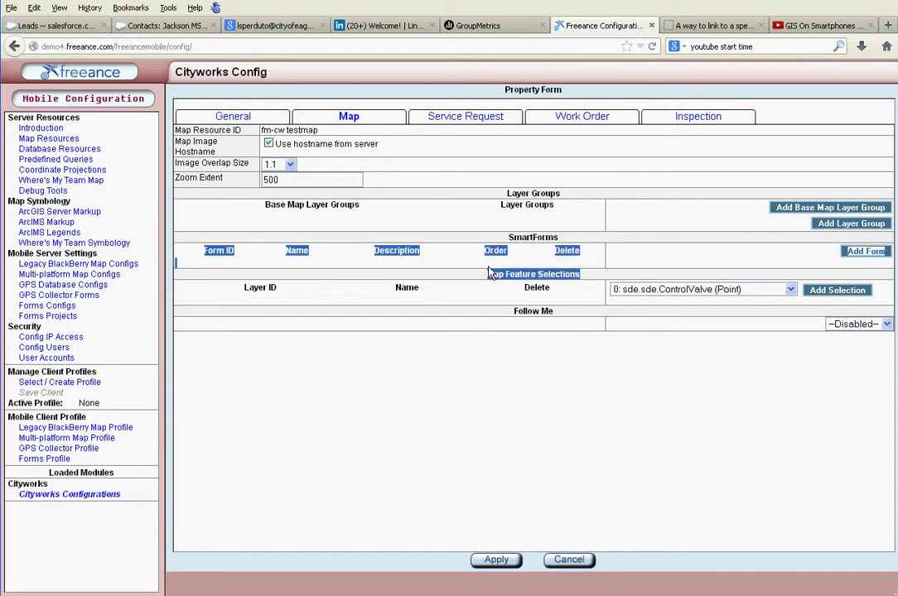
left_click(488, 273)
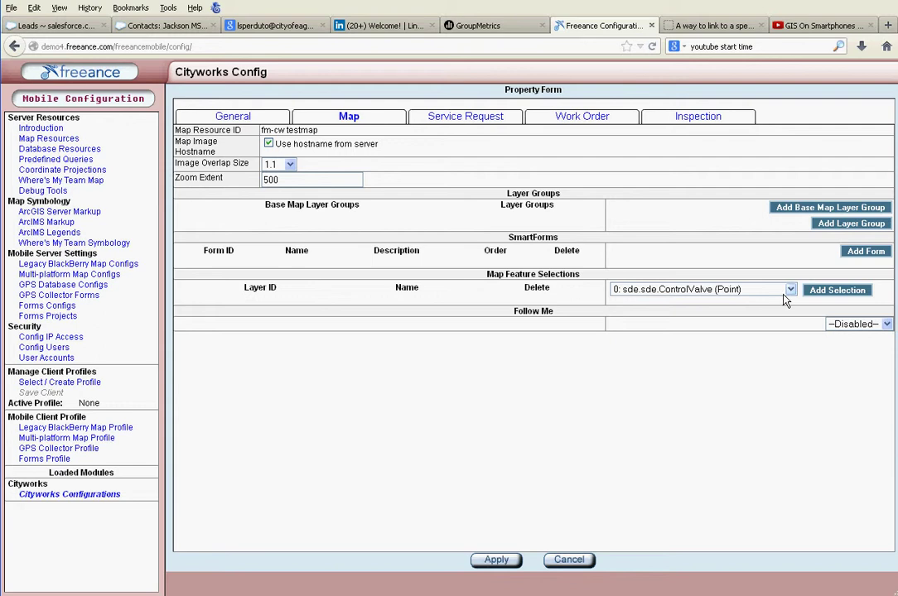
left_click(790, 292)
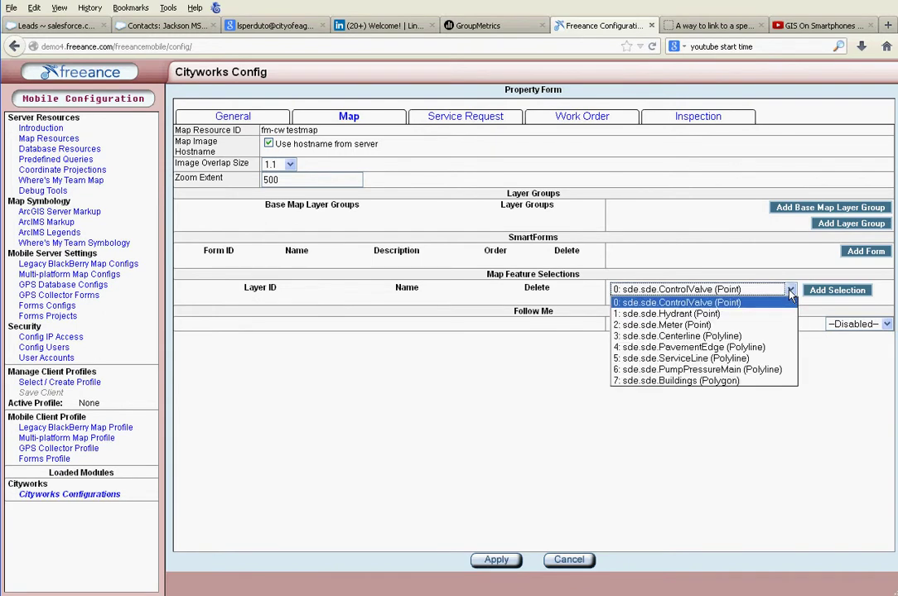
left_click(647, 314)
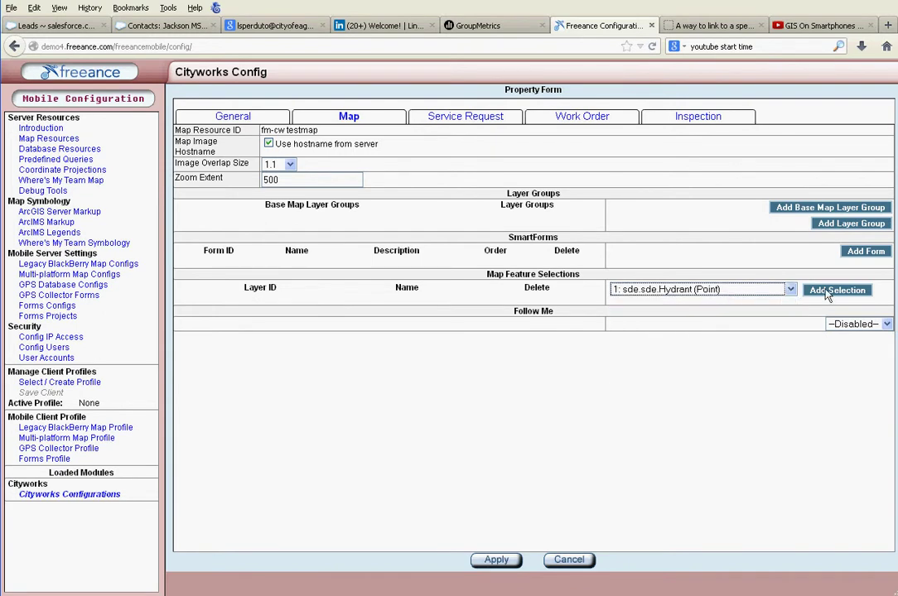
Step: Add the Hydrant selection with select tolerance 25 and facilityid as display field
left_click(825, 291)
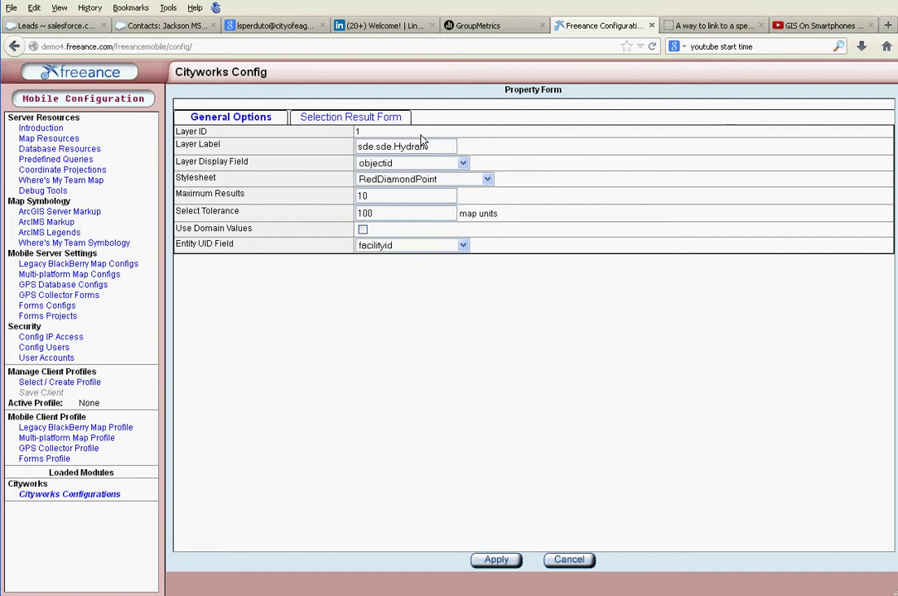
left_click_drag(395, 213, 348, 215)
type("25")
left_click(463, 165)
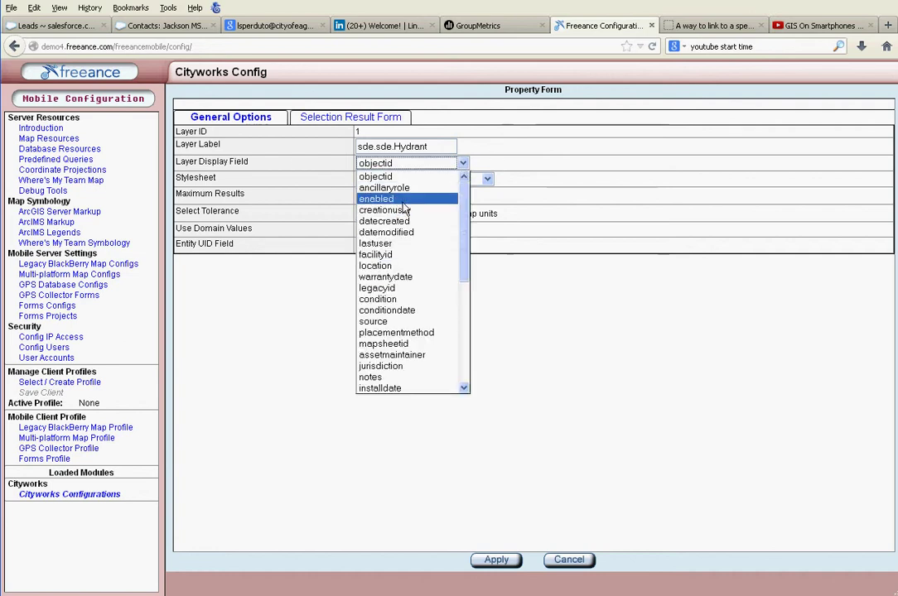
left_click(403, 255)
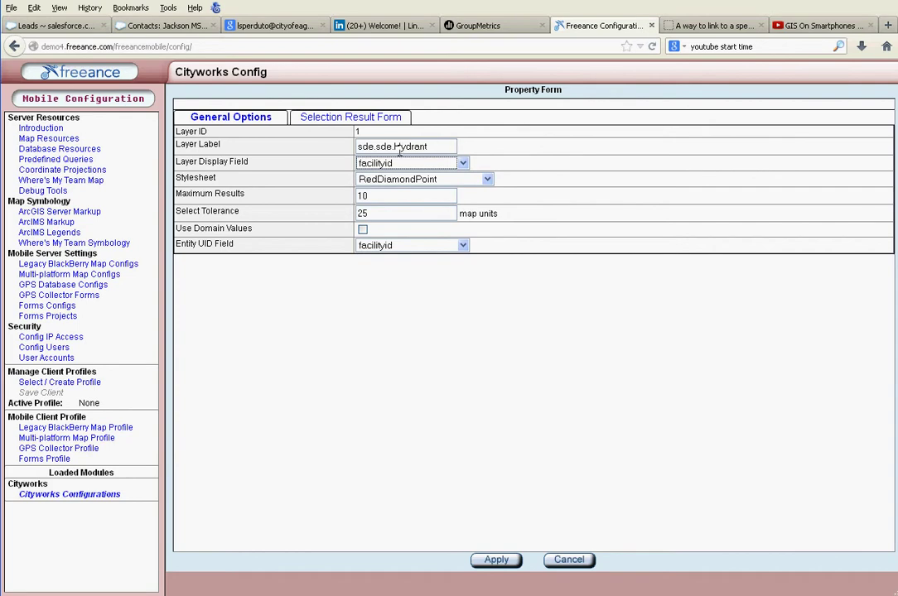
Step: Remove the sde.sde. prefix to label the layer Hydrants and show its result fields
left_click_drag(394, 147, 334, 151)
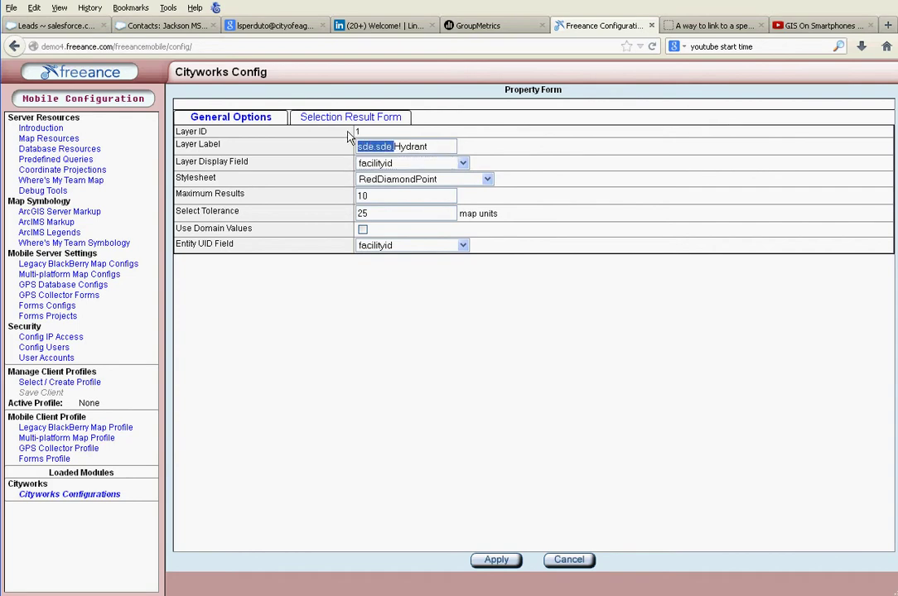
key("Delete")
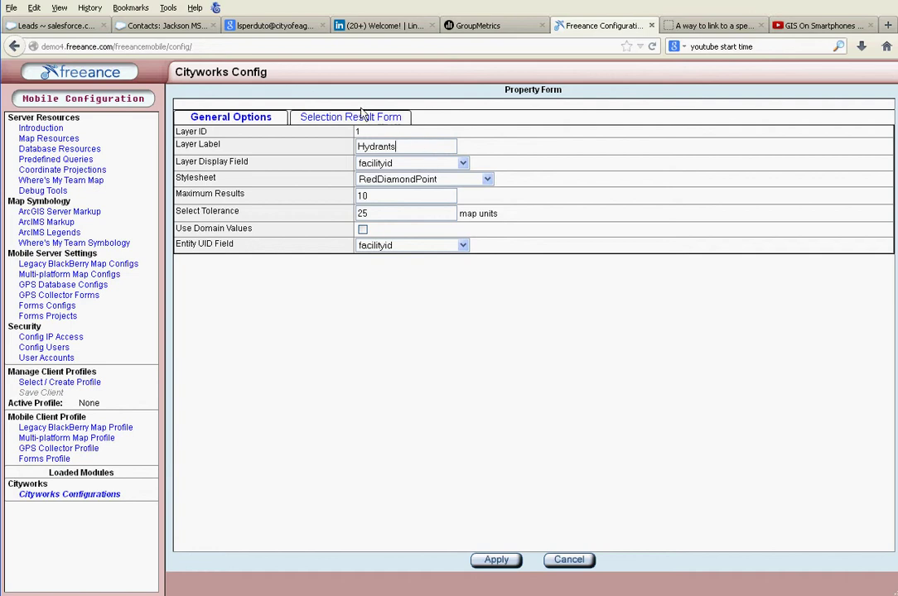
left_click(335, 120)
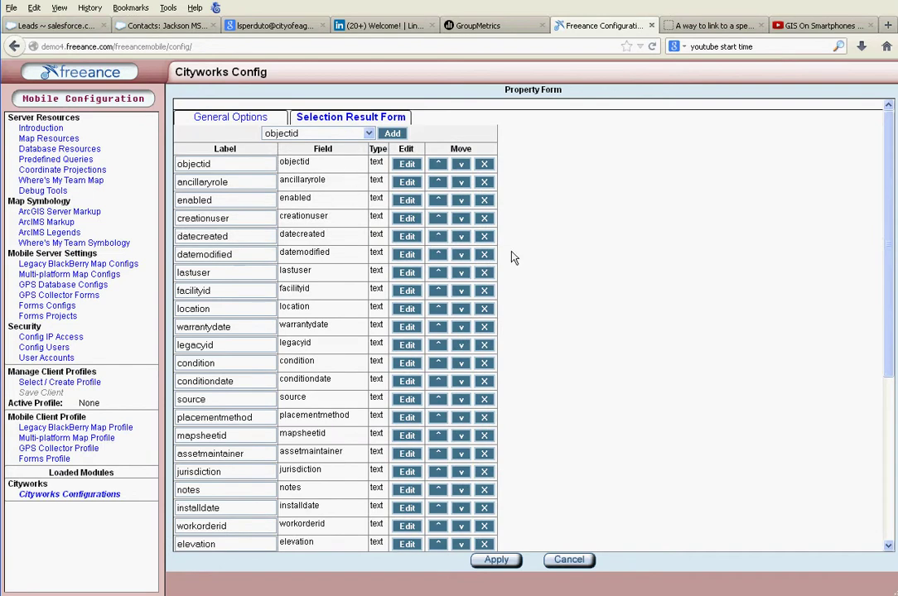
Step: Relabel result fields as 'ancillary role', 'creation user' and 'date created'
scroll(513, 258, "down", 5)
scroll(513, 258, "up", 5)
scroll(457, 199, "down", 5)
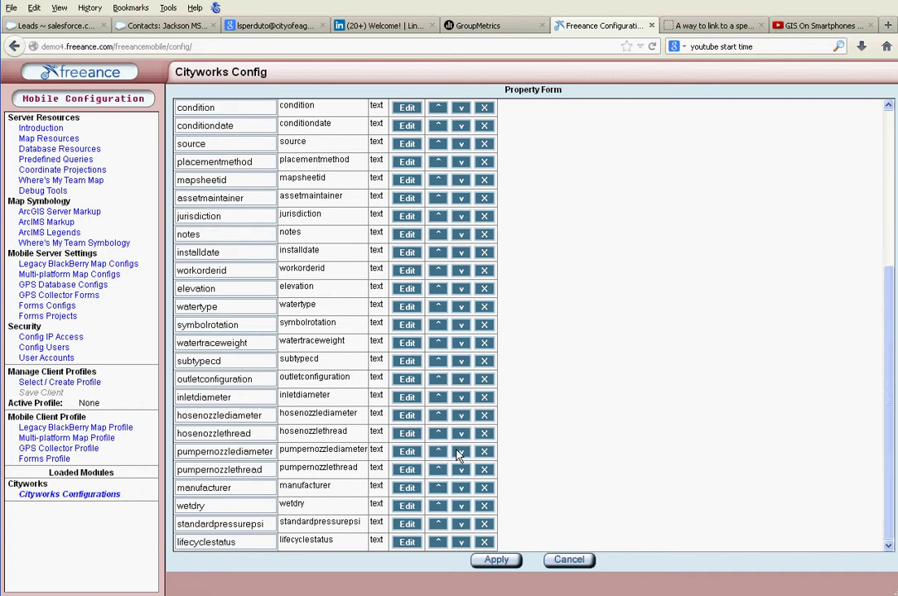
scroll(212, 160, "up", 5)
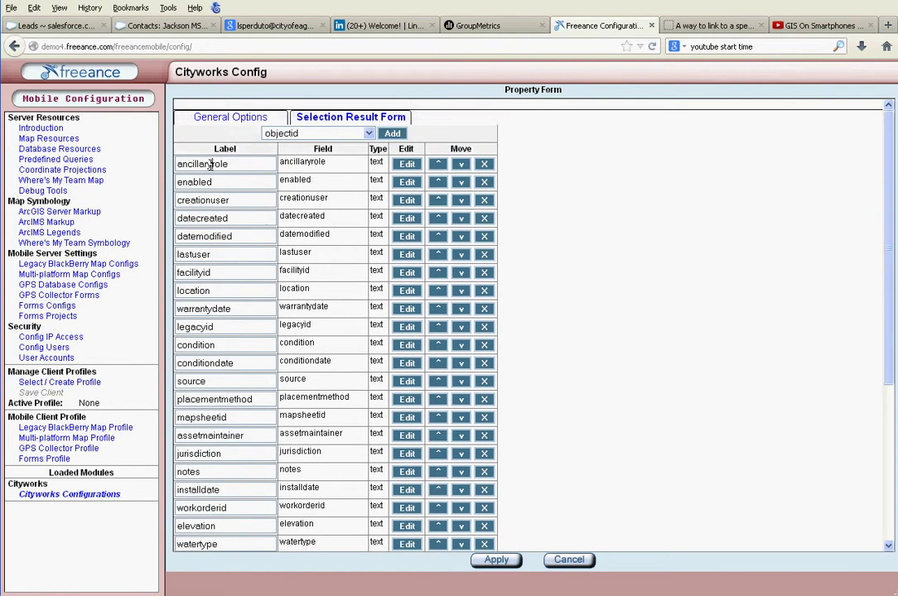
left_click(211, 164)
left_click(210, 200)
left_click(198, 217)
Step: Set the date created field's type to Date
left_click(346, 185)
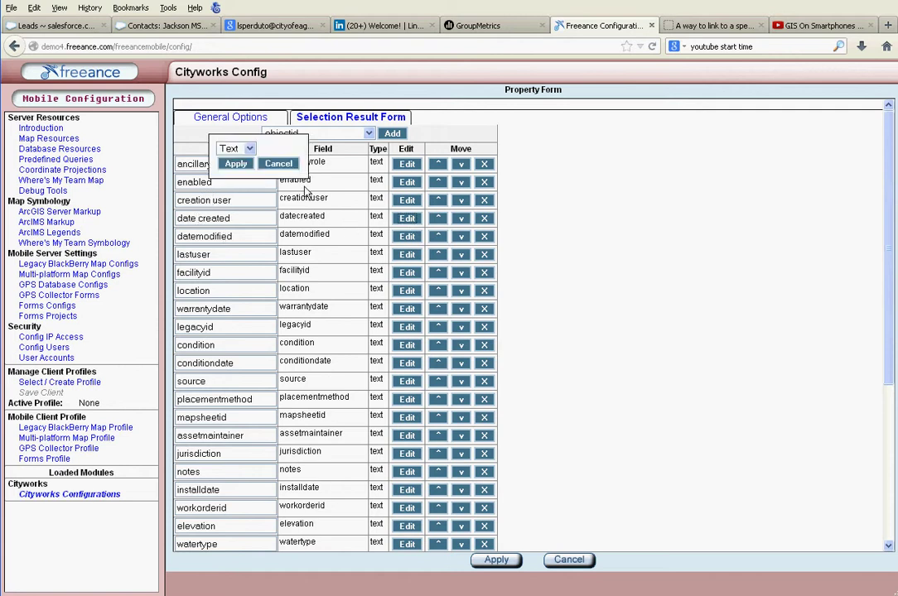
left_click(249, 150)
left_click(199, 147)
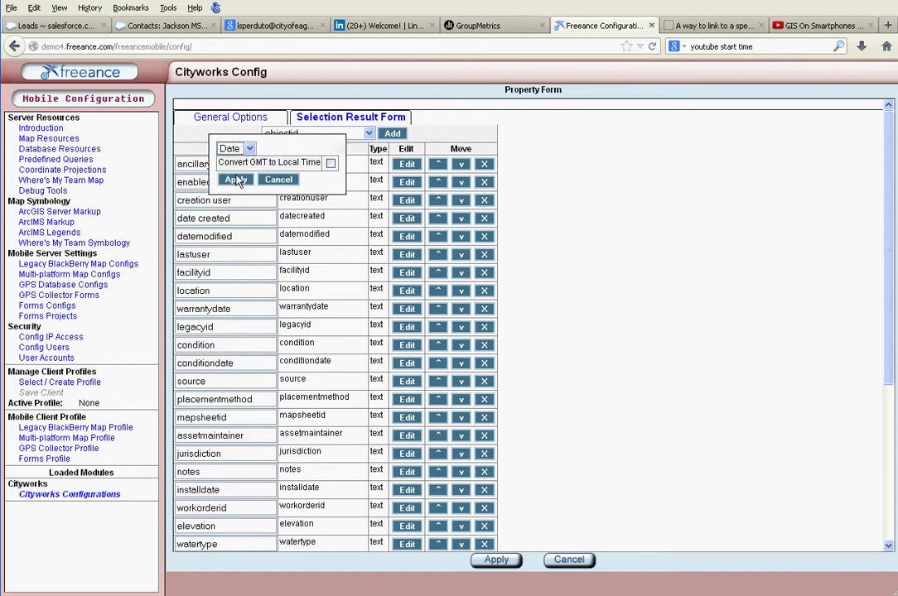
left_click(237, 180)
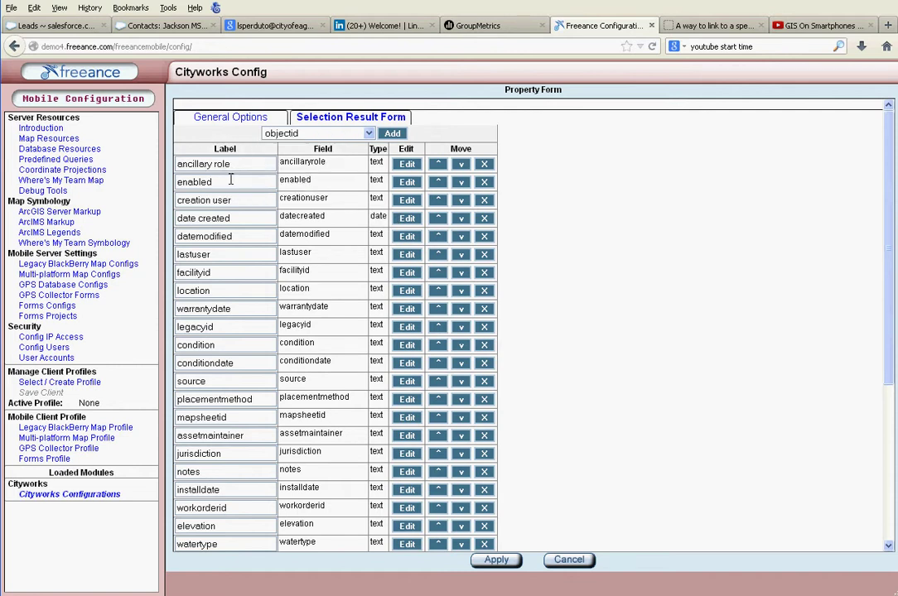
scroll(365, 372, "down", 4)
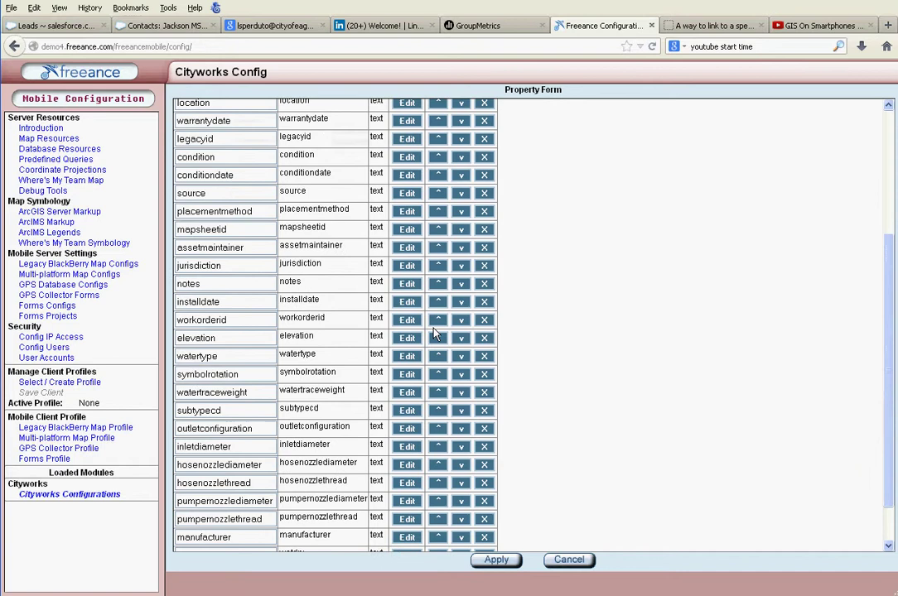
Step: Save the hydrant selection and add the '2: sde.sde.Meter (Point)' layer as a feature selection
left_click(497, 563)
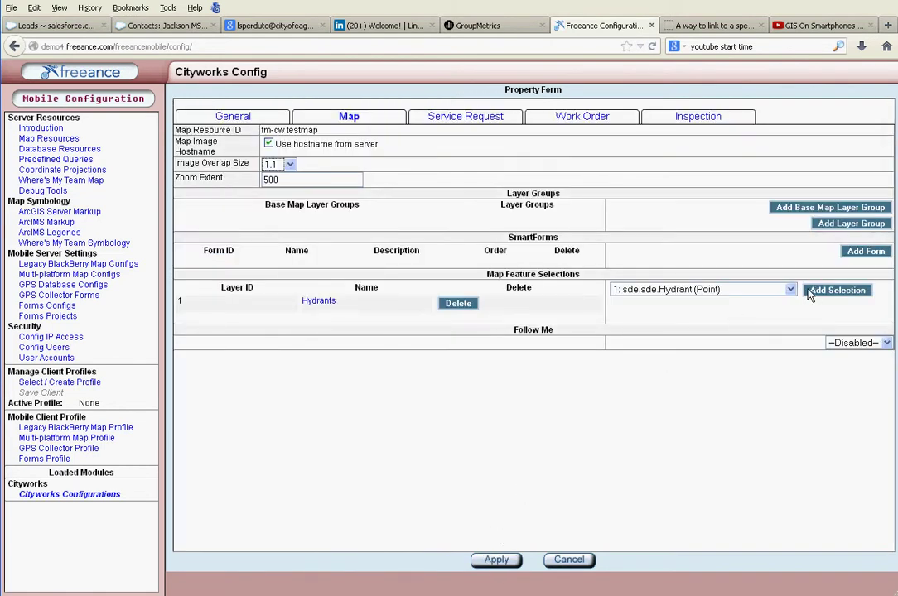
left_click(768, 290)
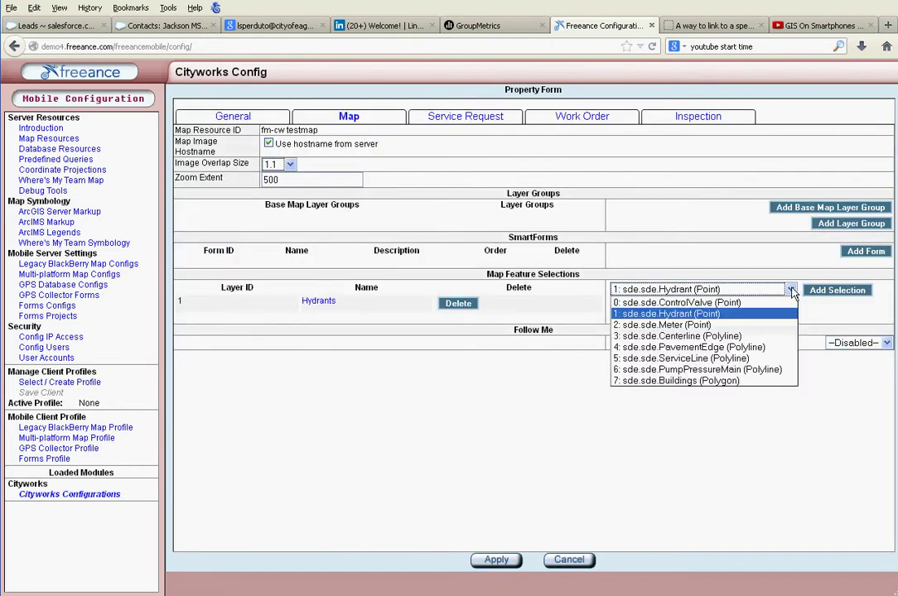
left_click(671, 325)
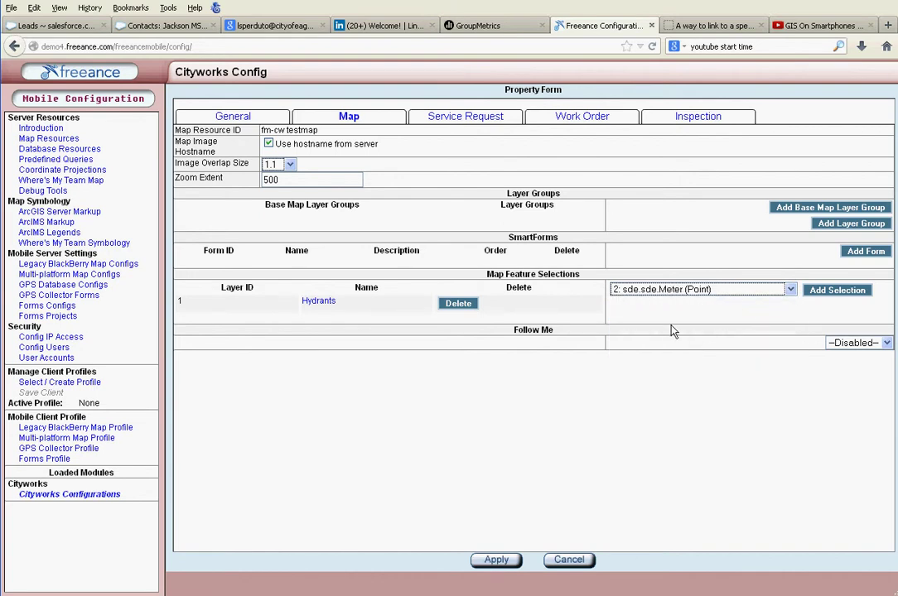
left_click(819, 297)
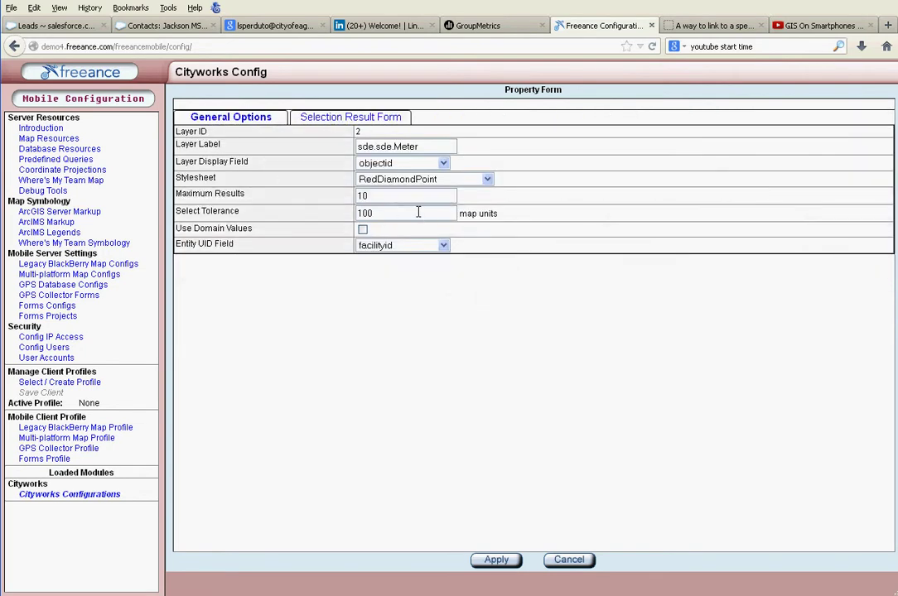
Step: Give the Meter selection a select tolerance of 25 and the label 'Meter', then apply
left_click_drag(419, 213, 319, 214)
type("25")
left_click_drag(393, 146, 330, 156)
key("BackSpace")
left_click(496, 561)
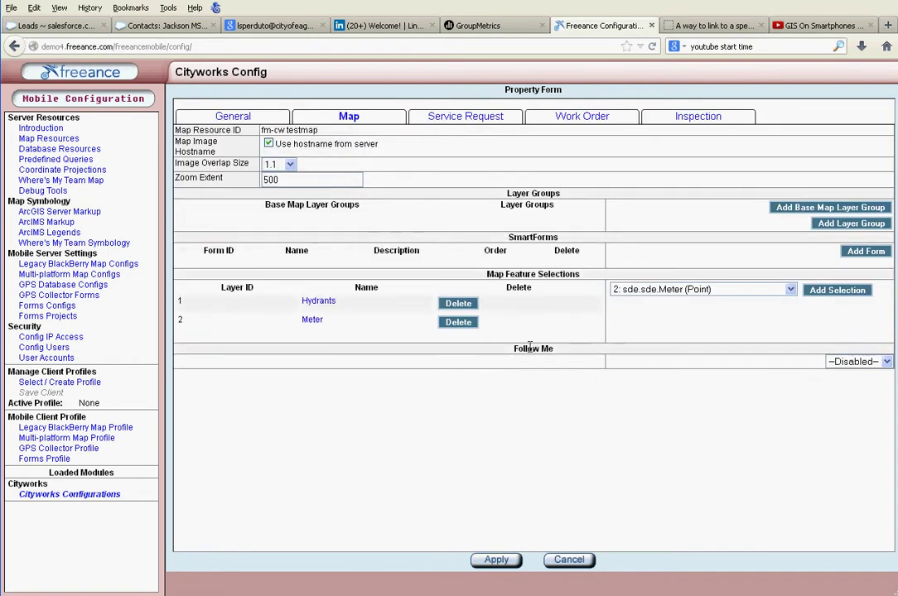
Step: Set the Follow Me option to Enabled
left_click(884, 362)
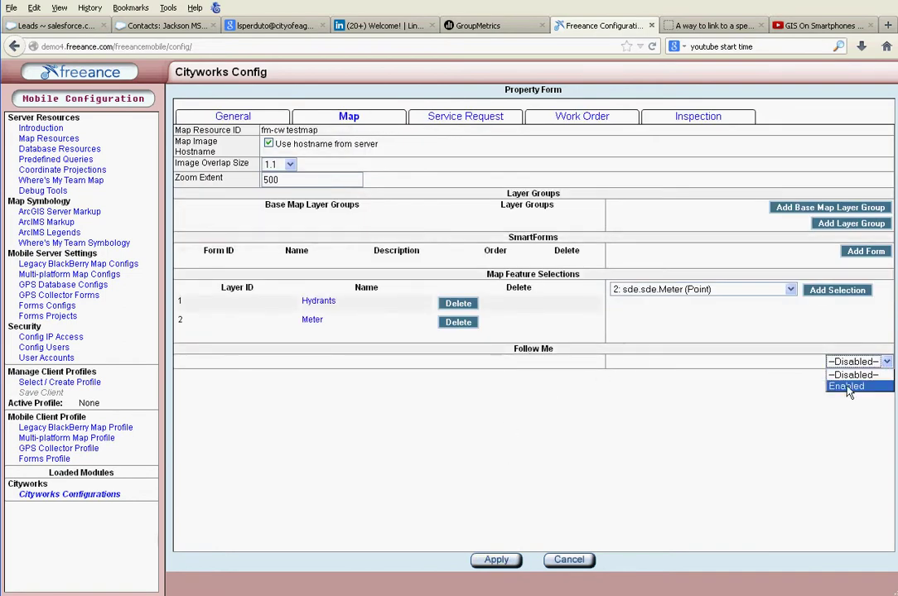
left_click(861, 386)
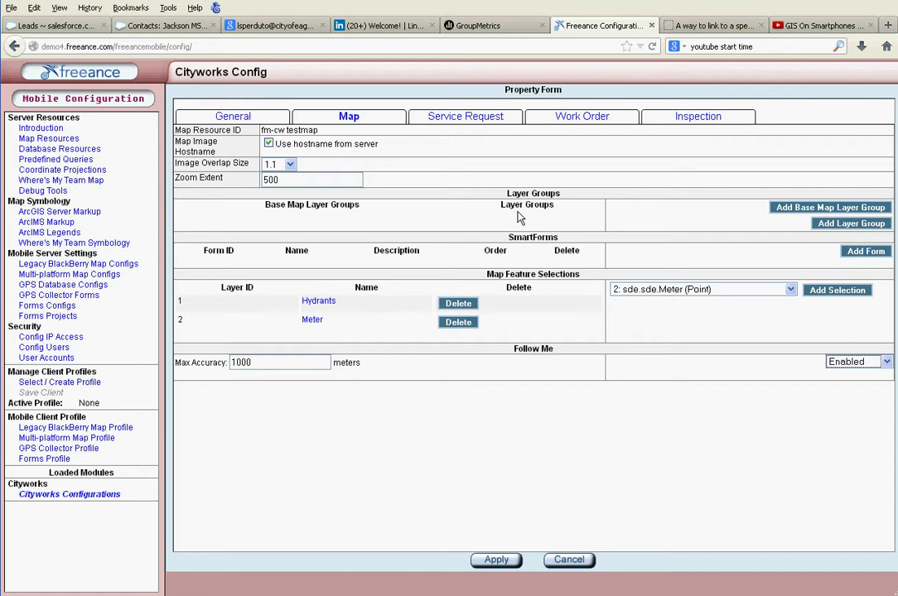
Step: Save the test config, then reopen 'test' from the Index Form and view its Map settings
left_click(496, 559)
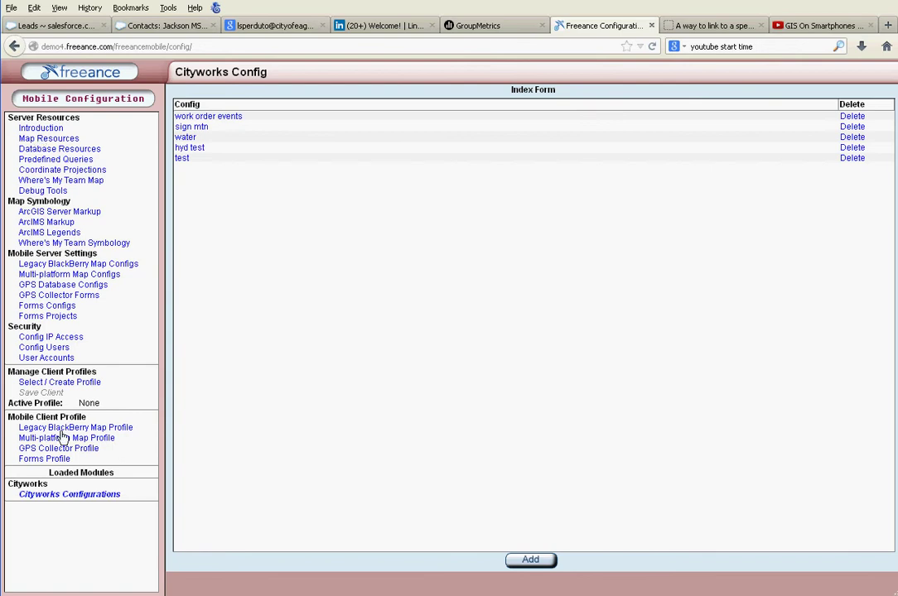
left_click(182, 159)
left_click(349, 120)
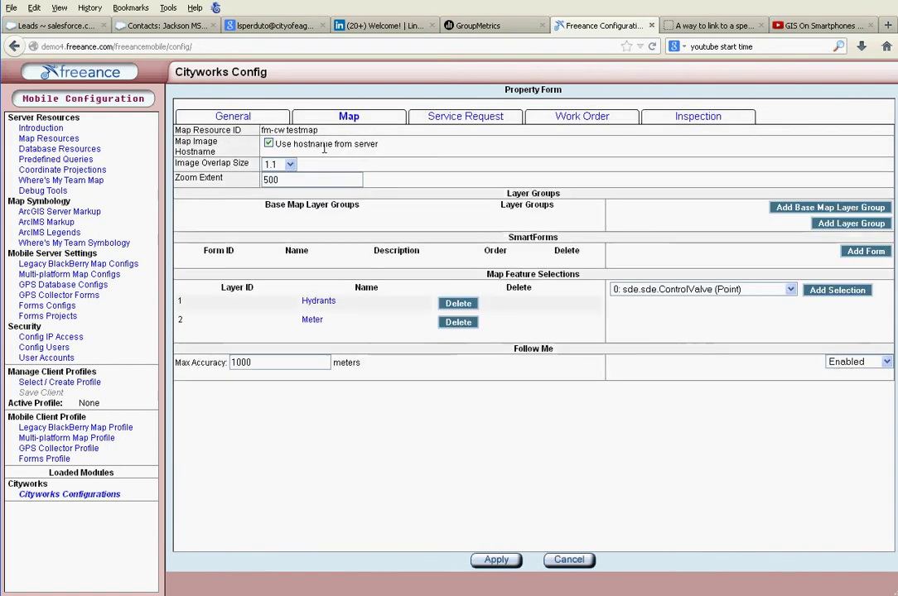